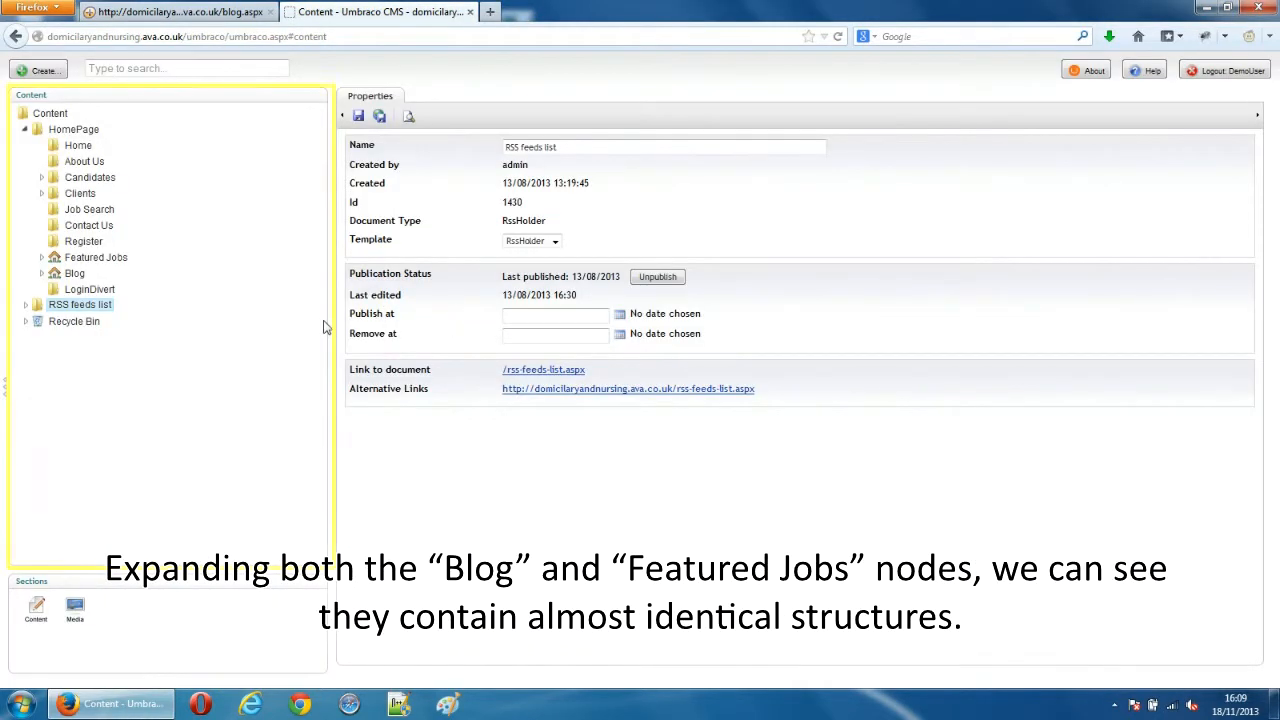
Step: Expand the Featured Jobs and Blog nodes in the content tree down to the month folders under Posts > 2013
{"action": "left_click", "coordinate": [41, 273]}
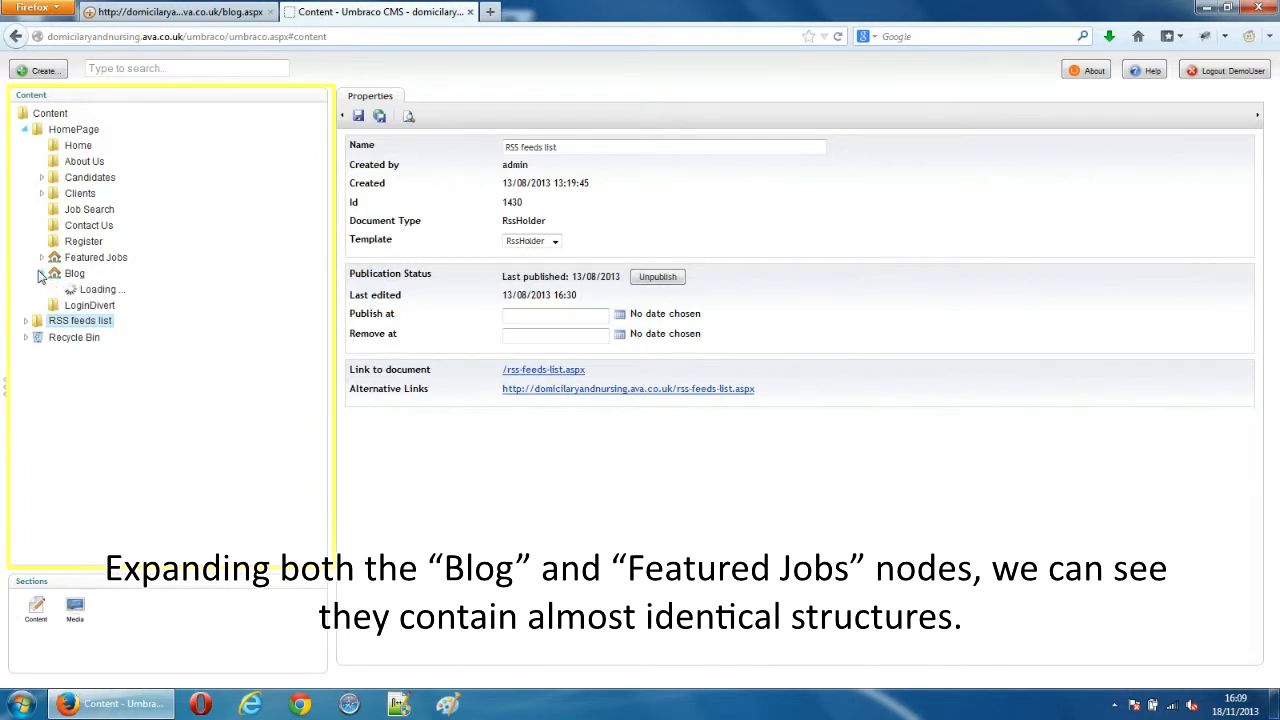
{"action": "left_click", "coordinate": [41, 258]}
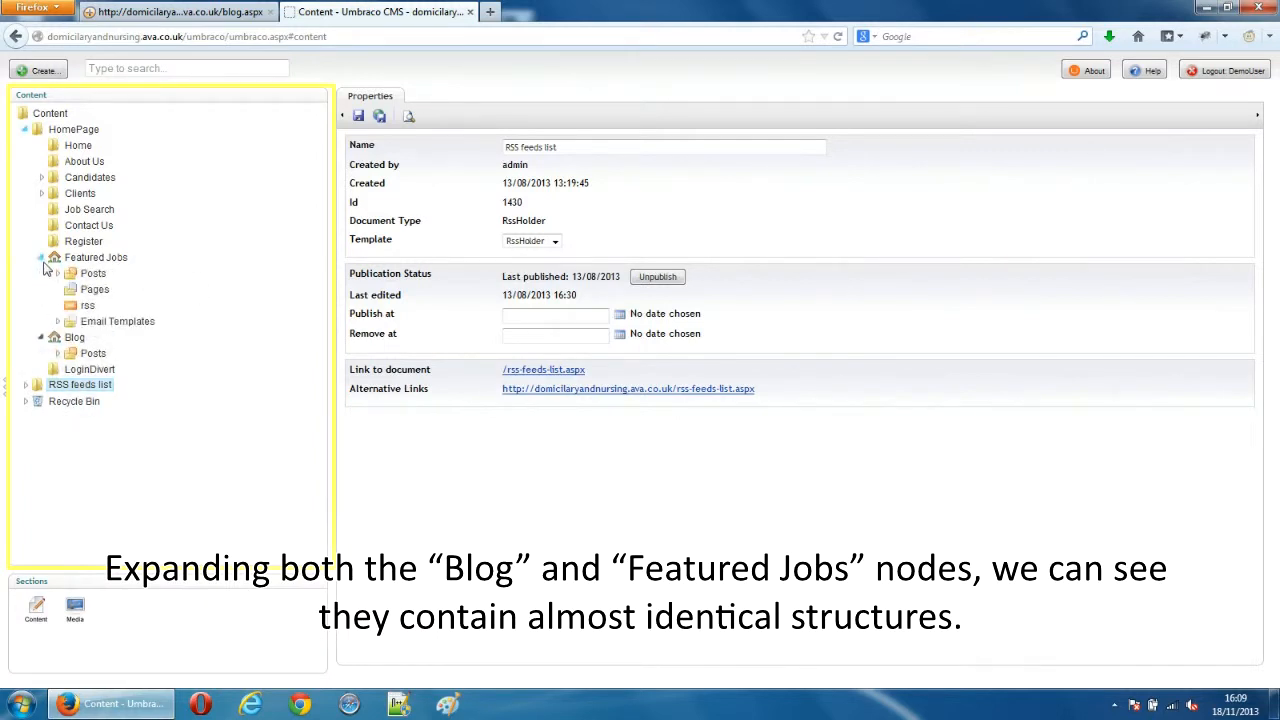
{"action": "left_click", "coordinate": [57, 353]}
{"action": "left_click", "coordinate": [58, 275]}
{"action": "left_click", "coordinate": [73, 290]}
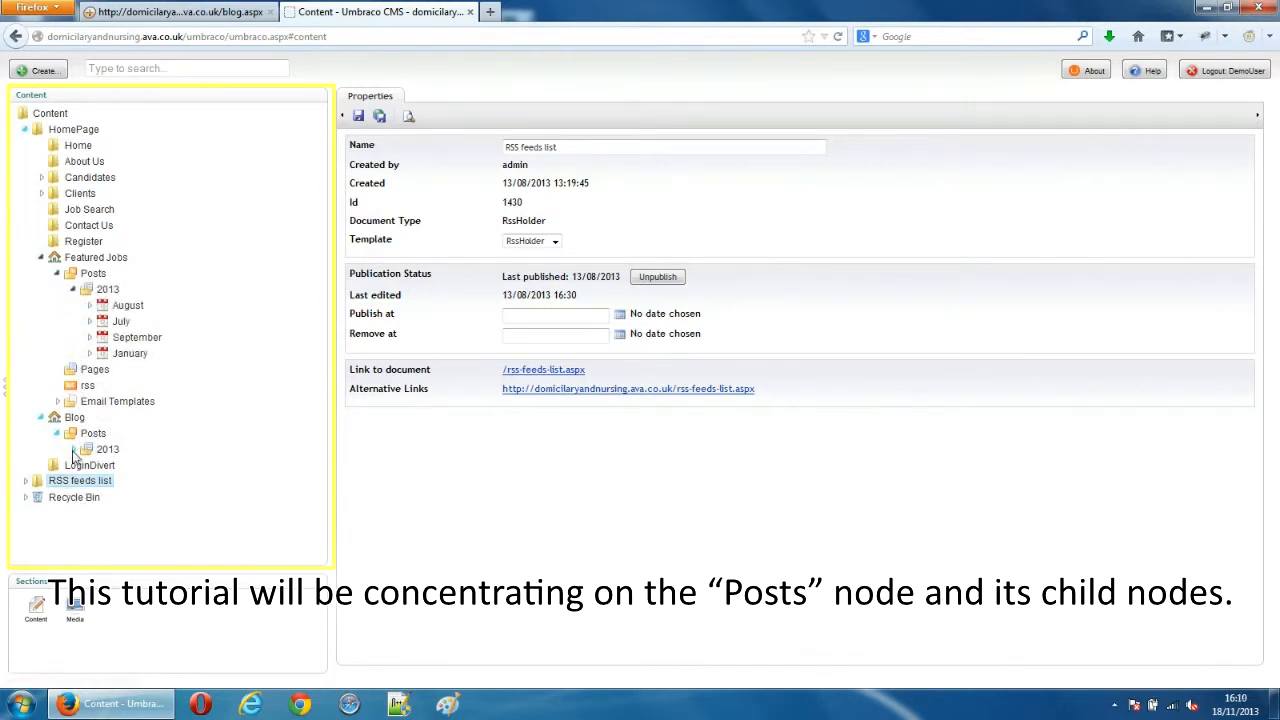
{"action": "left_click", "coordinate": [73, 450]}
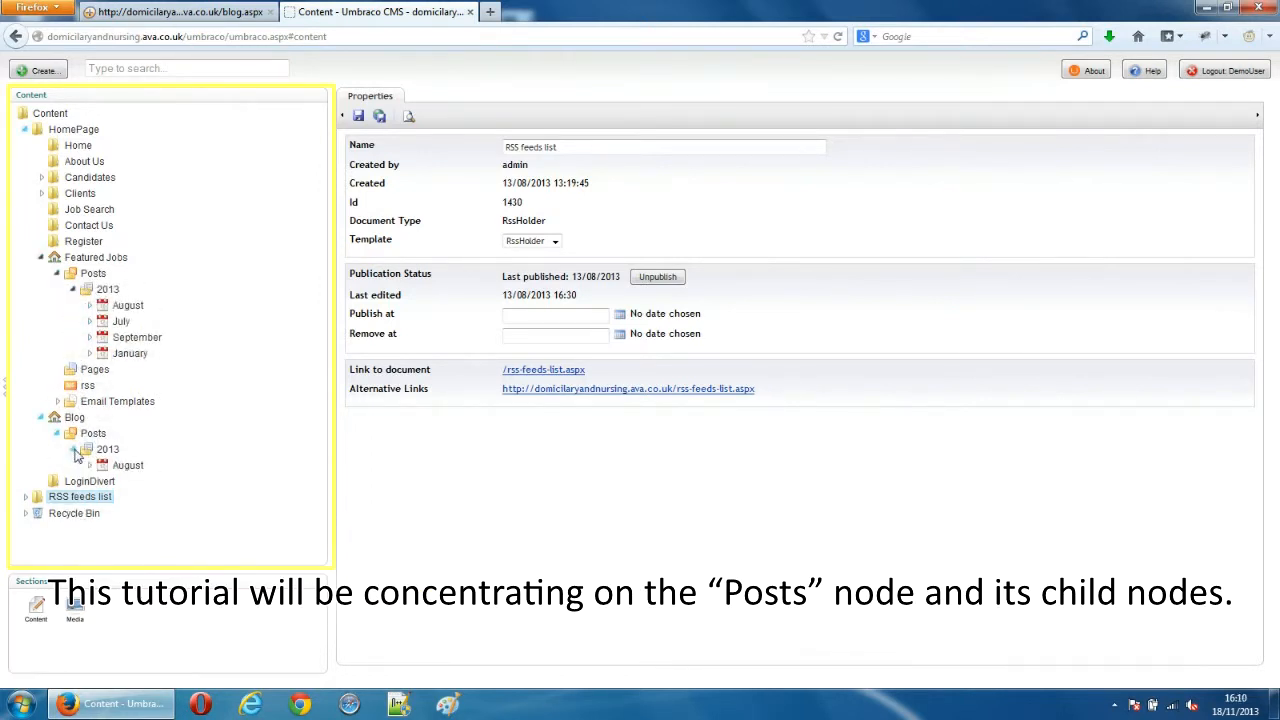
Step: Create a "uBlogsy - Folder : Month" item named November under the Featured Jobs 2013 node, and save and publish it
{"action": "right_click", "coordinate": [106, 292]}
{"action": "left_click", "coordinate": [126, 314]}
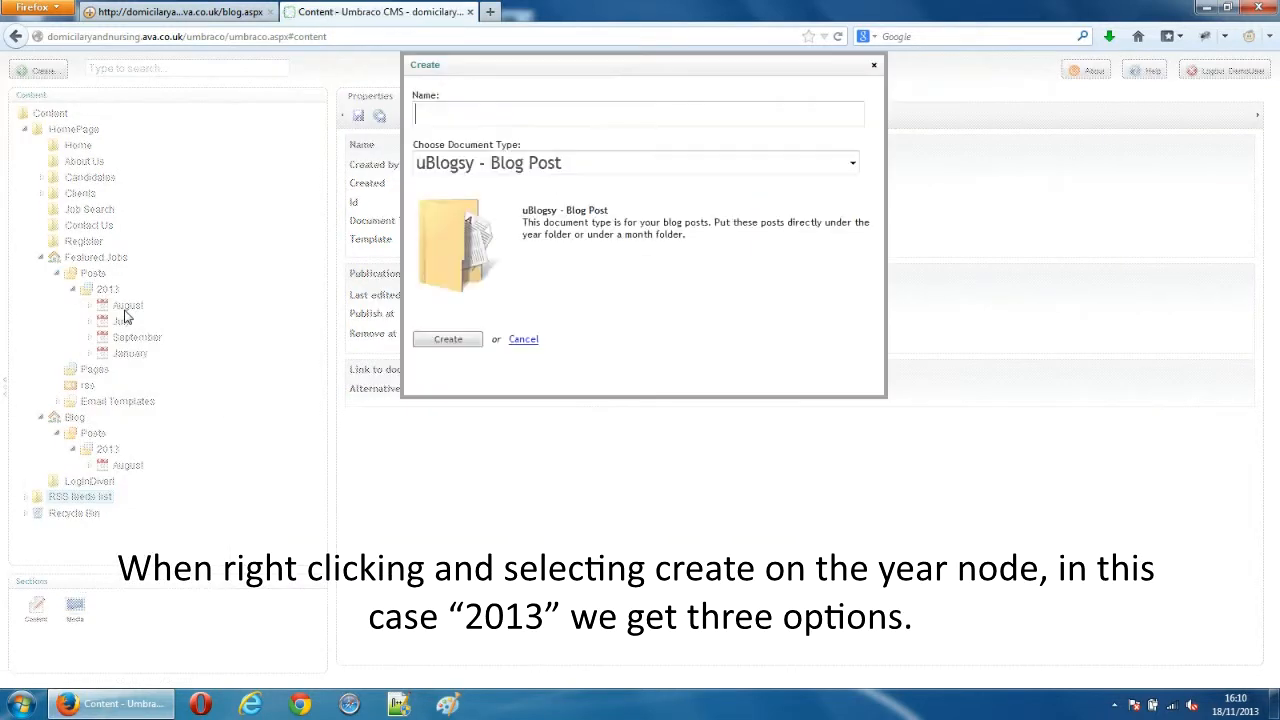
{"action": "left_click", "coordinate": [528, 168]}
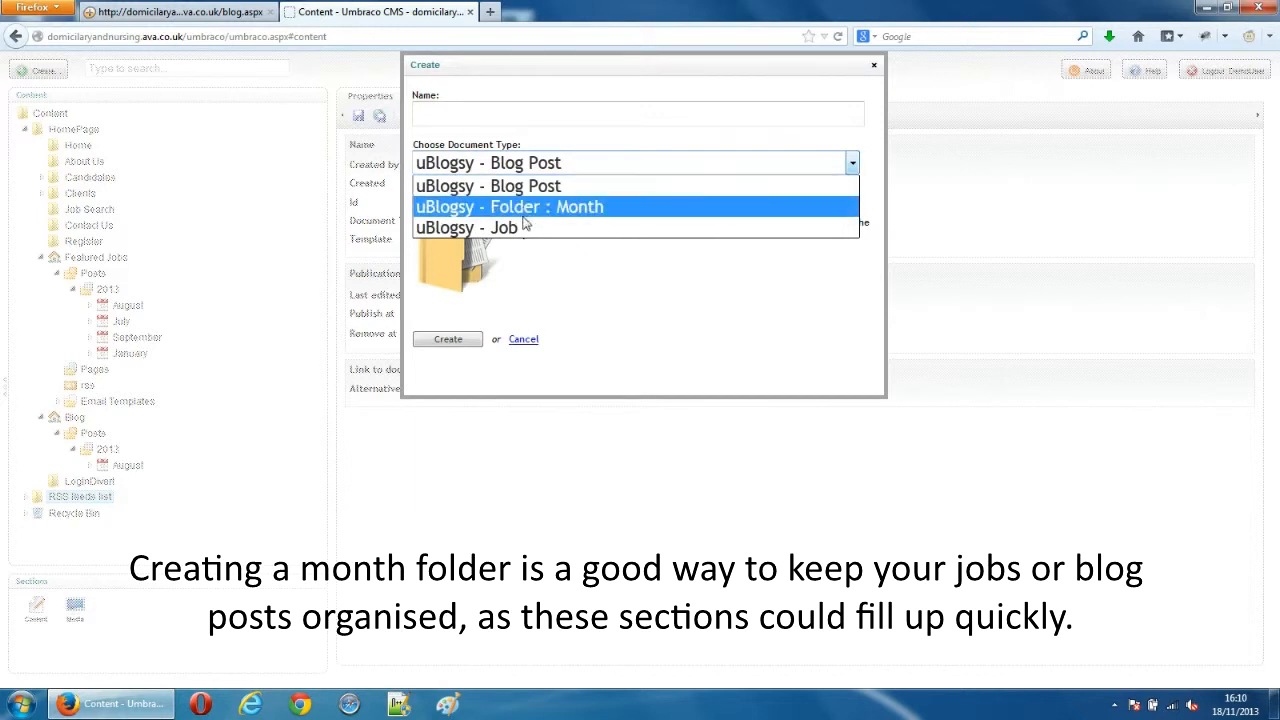
{"action": "left_click", "coordinate": [528, 208]}
{"action": "left_click", "coordinate": [534, 115]}
{"action": "type", "text": "November"}
{"action": "left_click", "coordinate": [453, 340]}
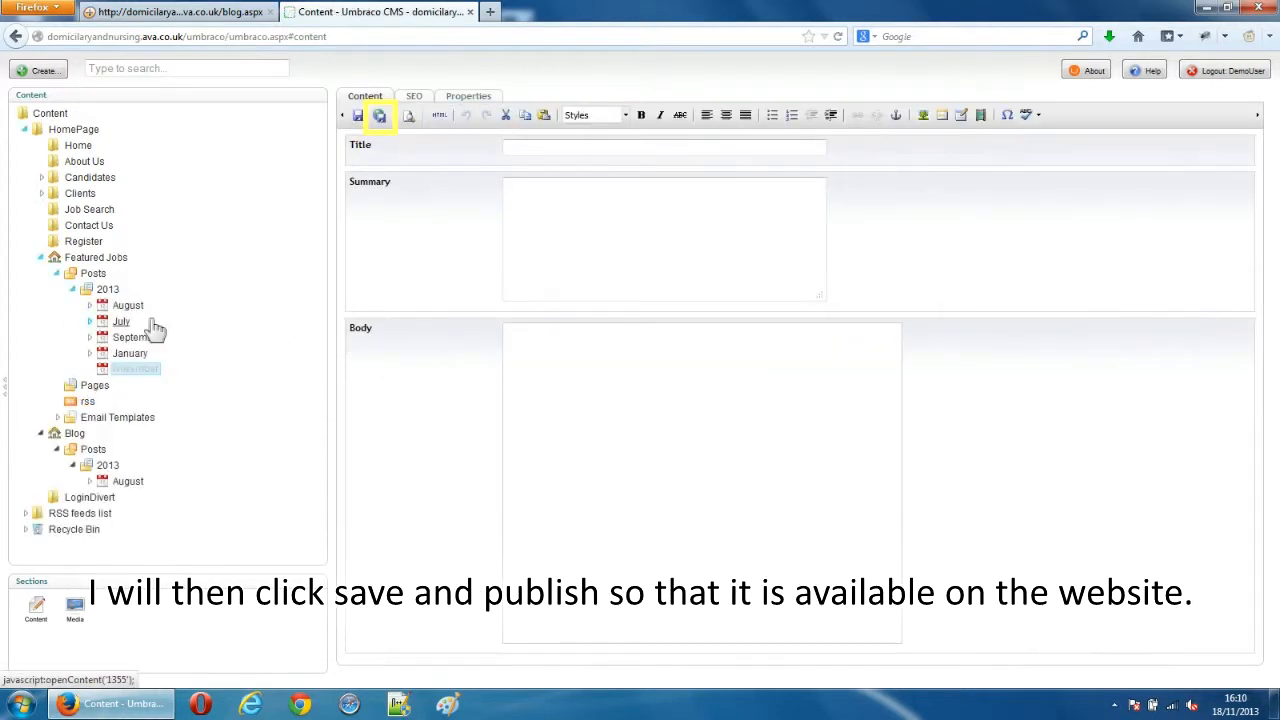
{"action": "left_click", "coordinate": [379, 116]}
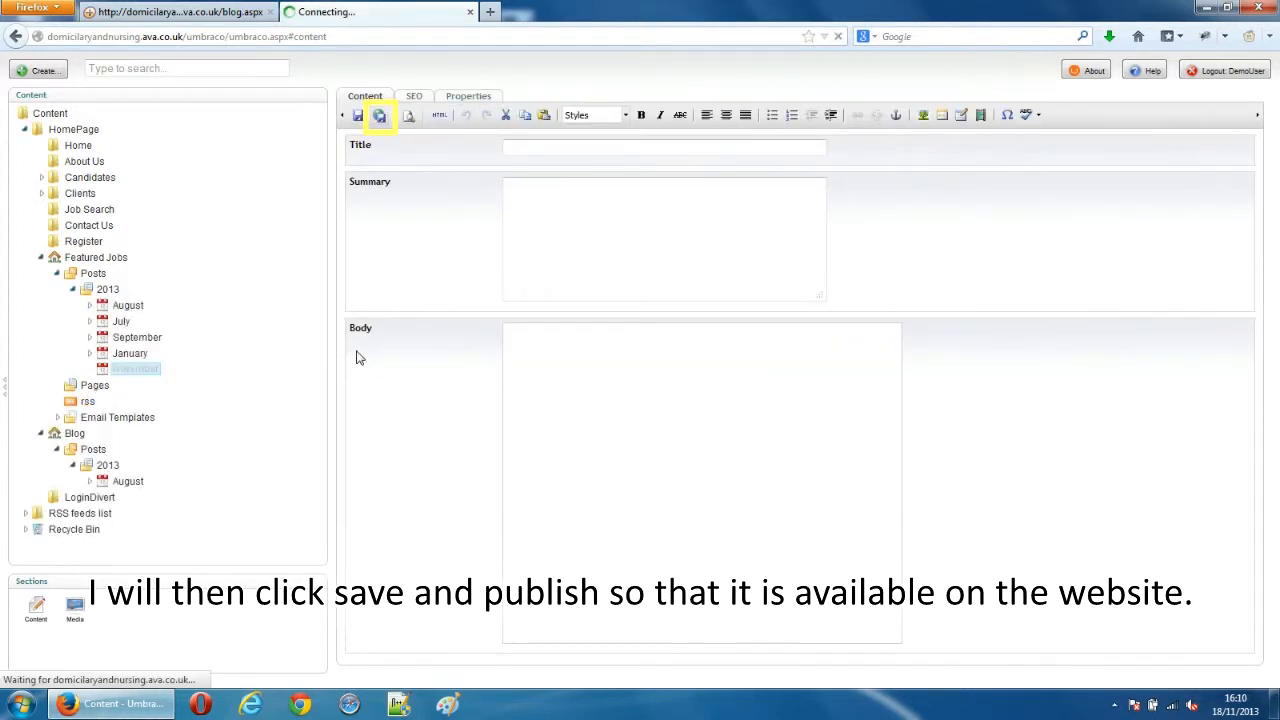
Step: Create an item named "Demo Job 1" under the November folder using the "uBlogsy - Job" document type
{"action": "right_click", "coordinate": [143, 370]}
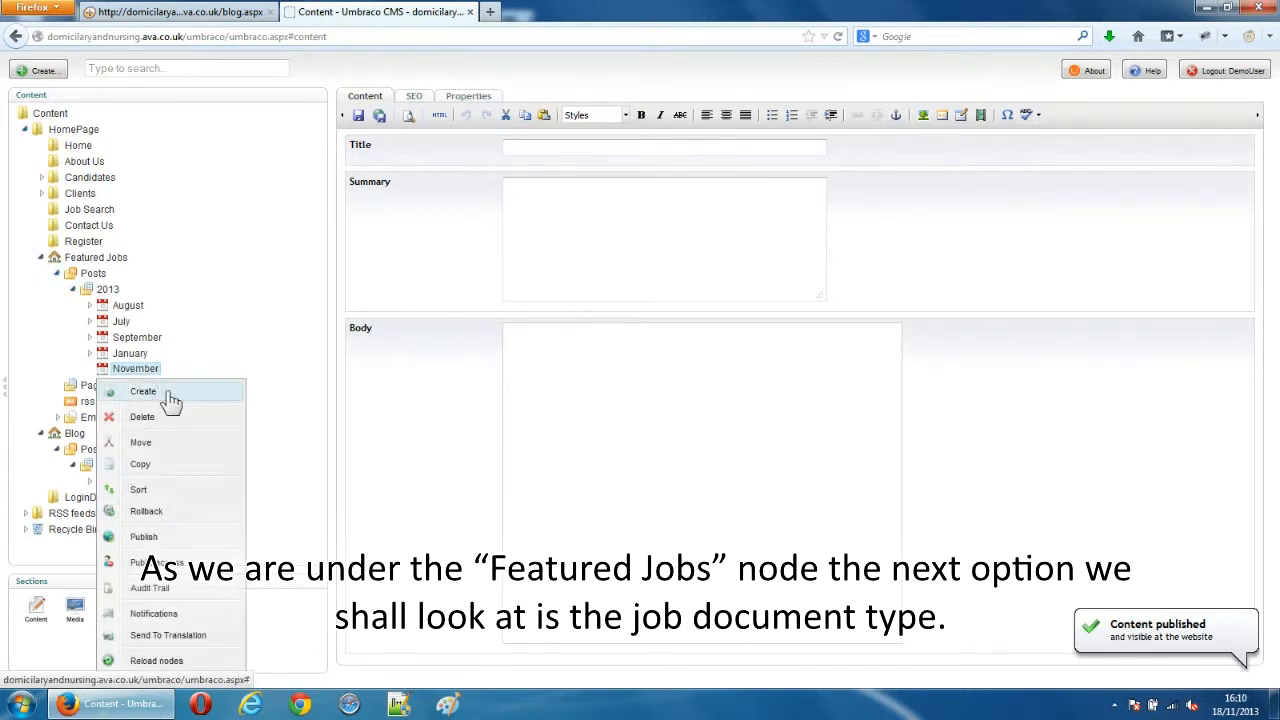
{"action": "left_click", "coordinate": [143, 392]}
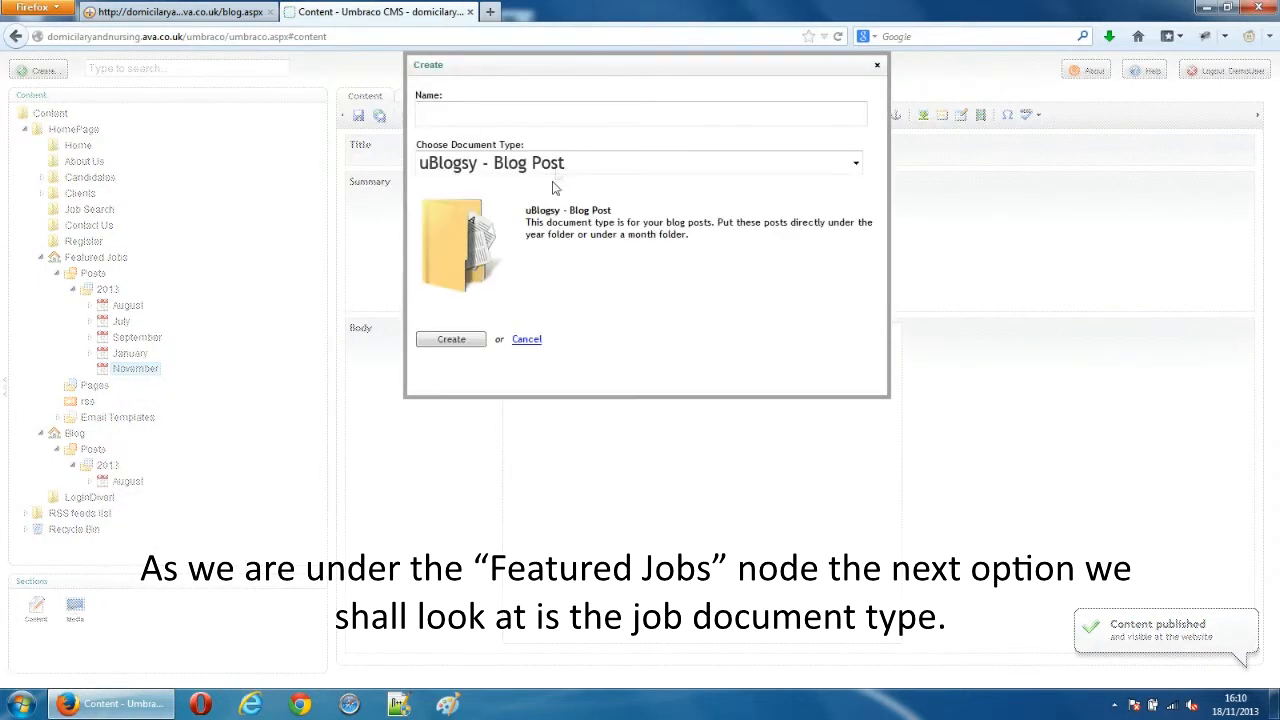
{"action": "type", "text": "Demo"}
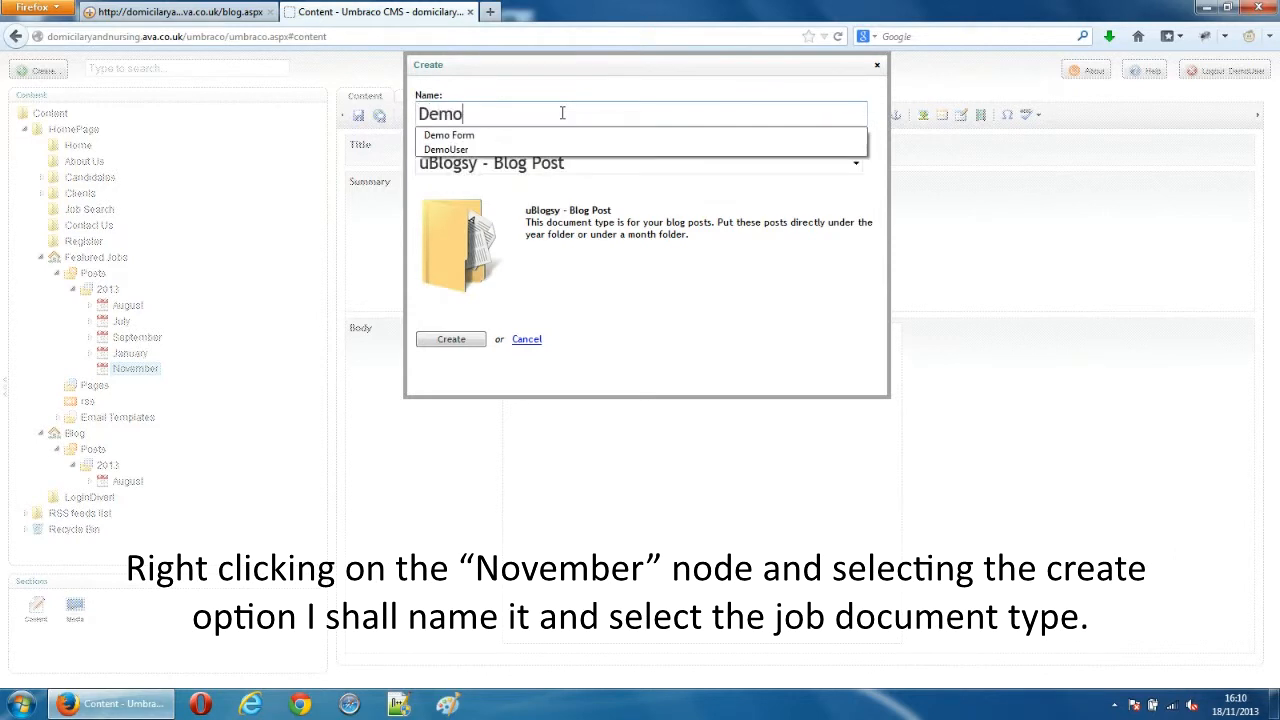
{"action": "type", "text": " Job 1"}
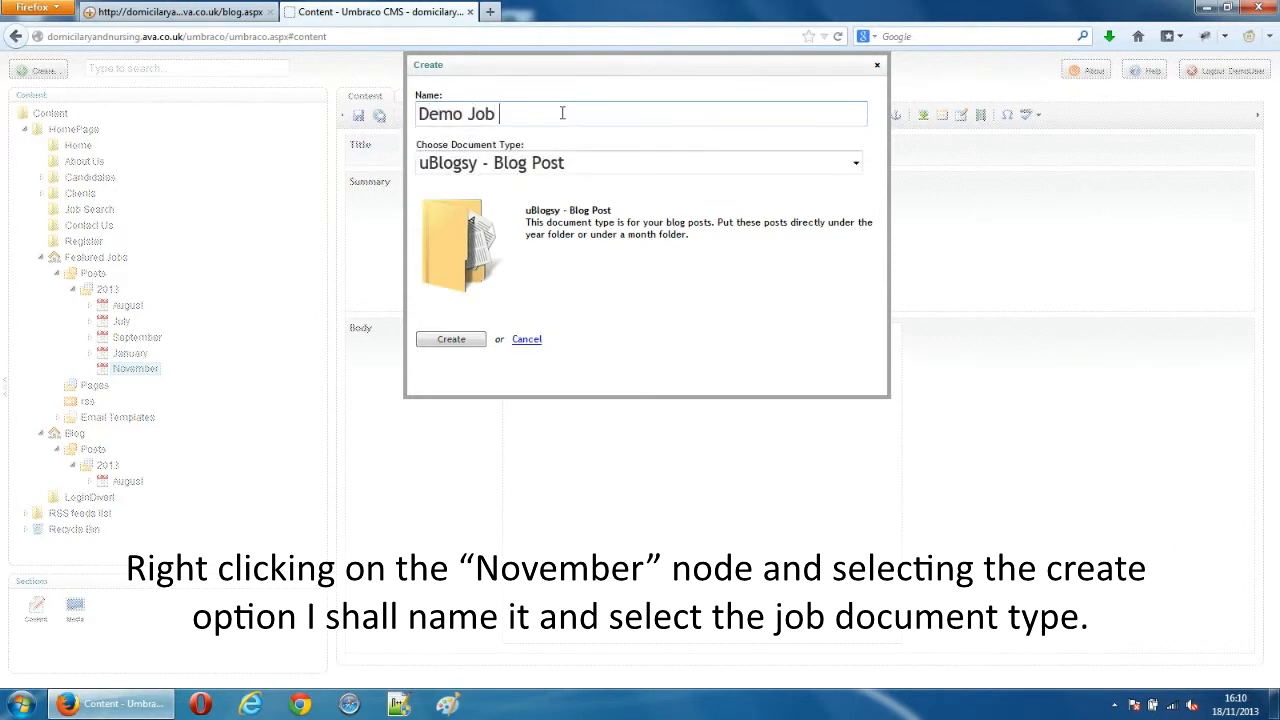
{"action": "left_click", "coordinate": [570, 165]}
{"action": "left_click", "coordinate": [553, 228]}
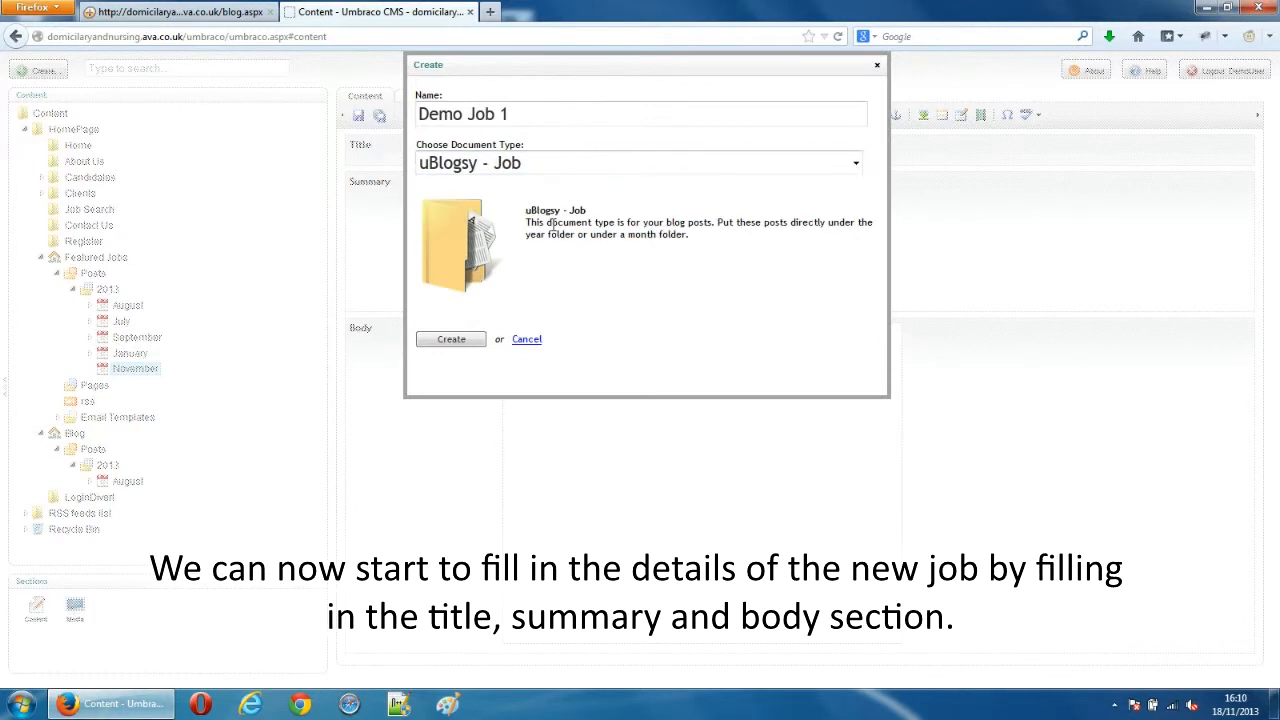
{"action": "left_click", "coordinate": [471, 339]}
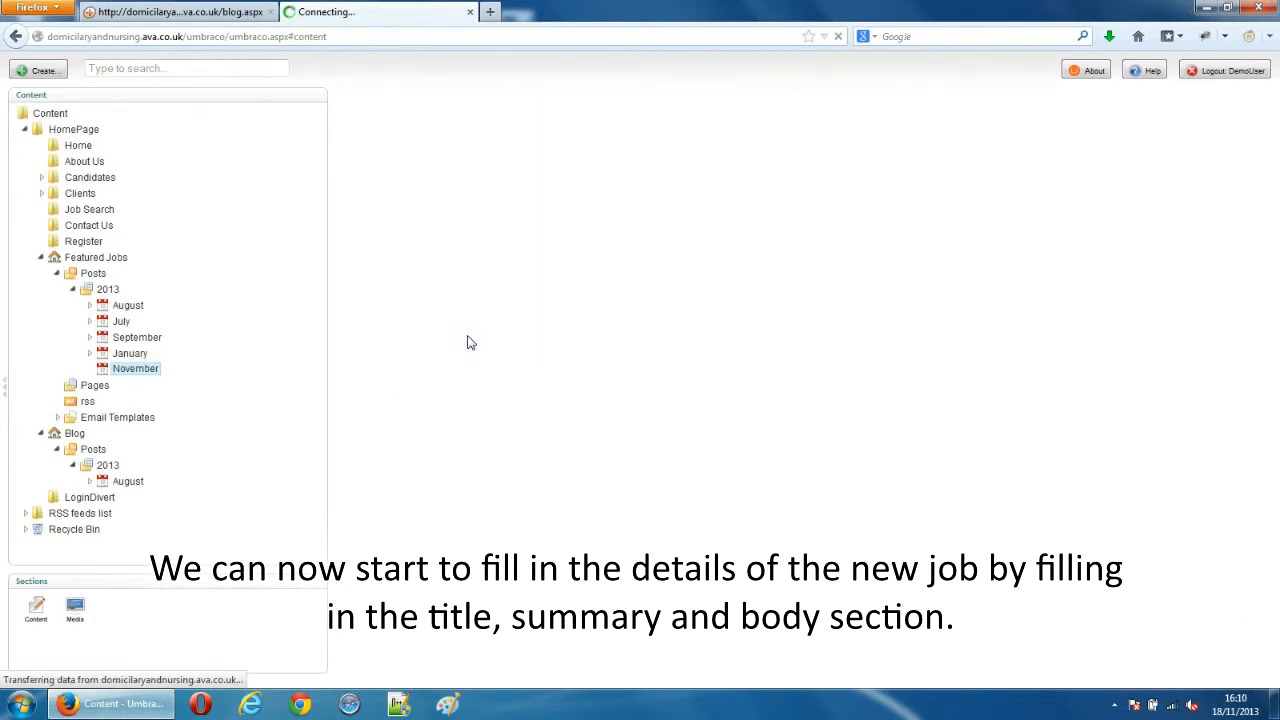
Step: Fill in the title "Demo Job 1", summary "This is a demo job" and body "This is a demo job to show how the featured jobs section works"
{"action": "left_click", "coordinate": [541, 148]}
{"action": "type", "text": "Demo J"}
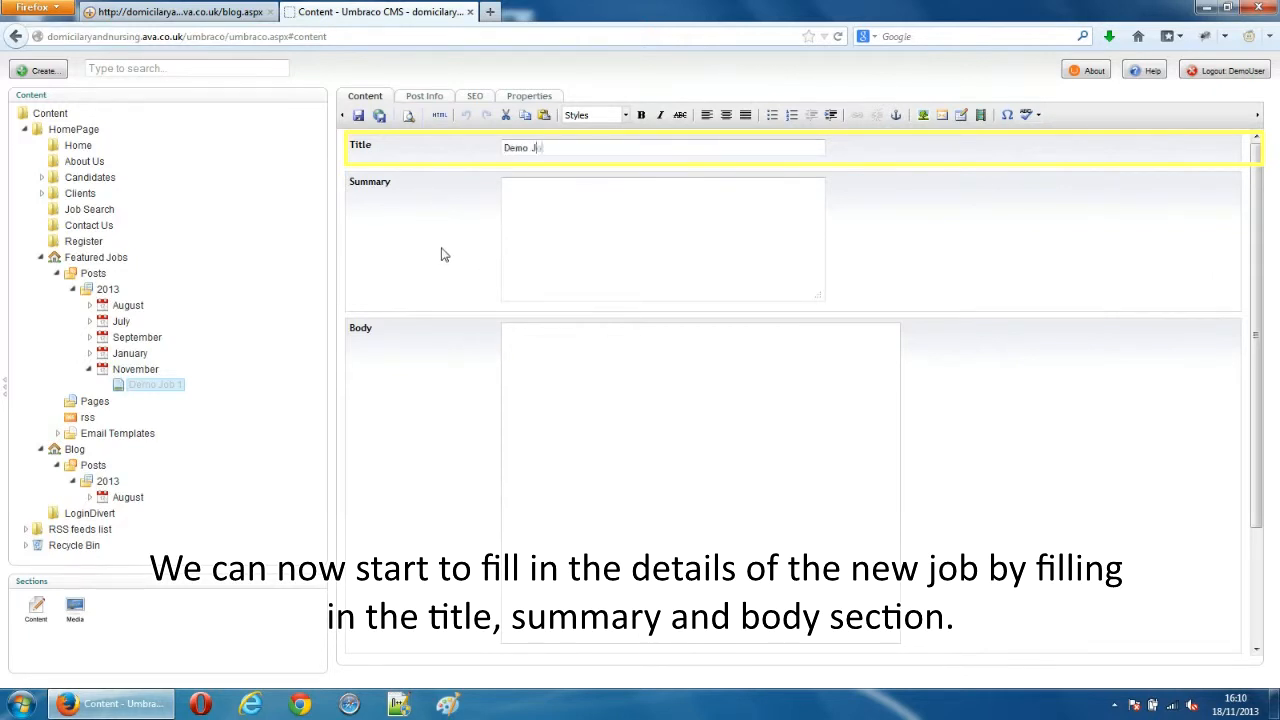
{"action": "type", "text": "ob 1"}
{"action": "left_click", "coordinate": [563, 223]}
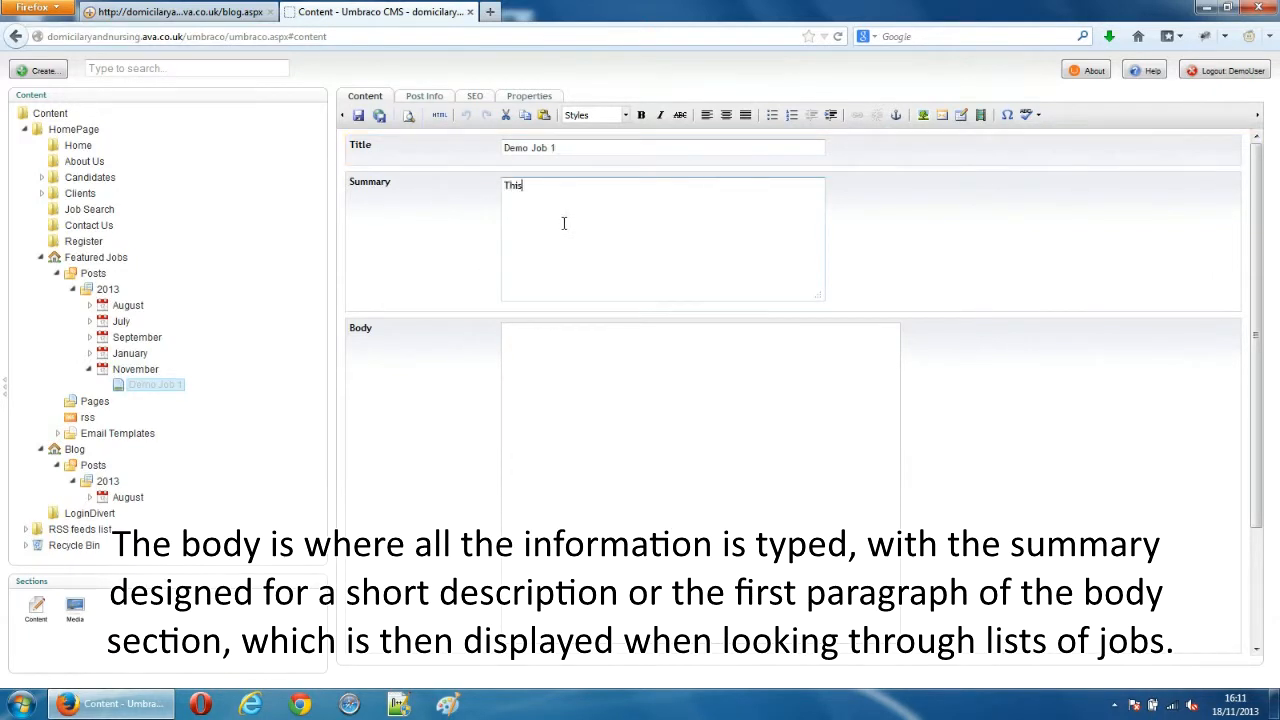
{"action": "left_click", "coordinate": [586, 337]}
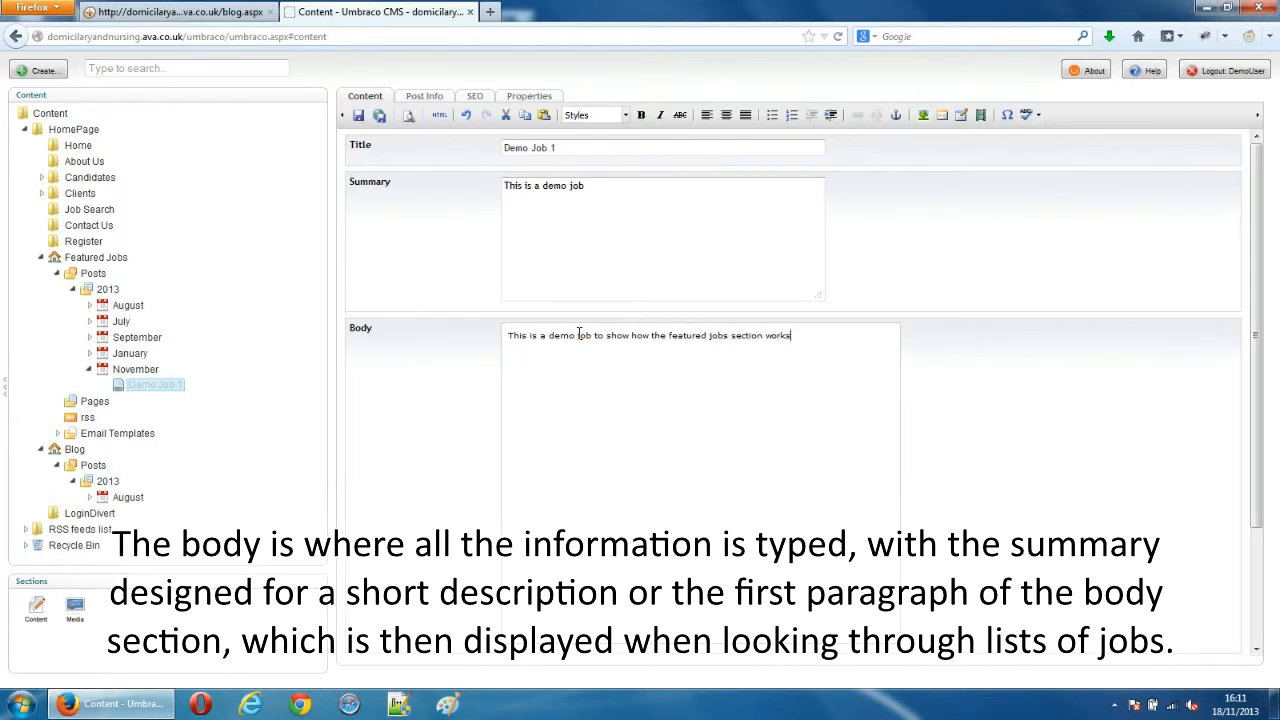
Step: Set the job's sector to Nursing, location to Henley-on-Thames, job type to Nurse and start date to 2013-11-30
{"action": "scroll", "coordinate": [442, 307], "scroll_direction": "down", "scroll_amount": 3}
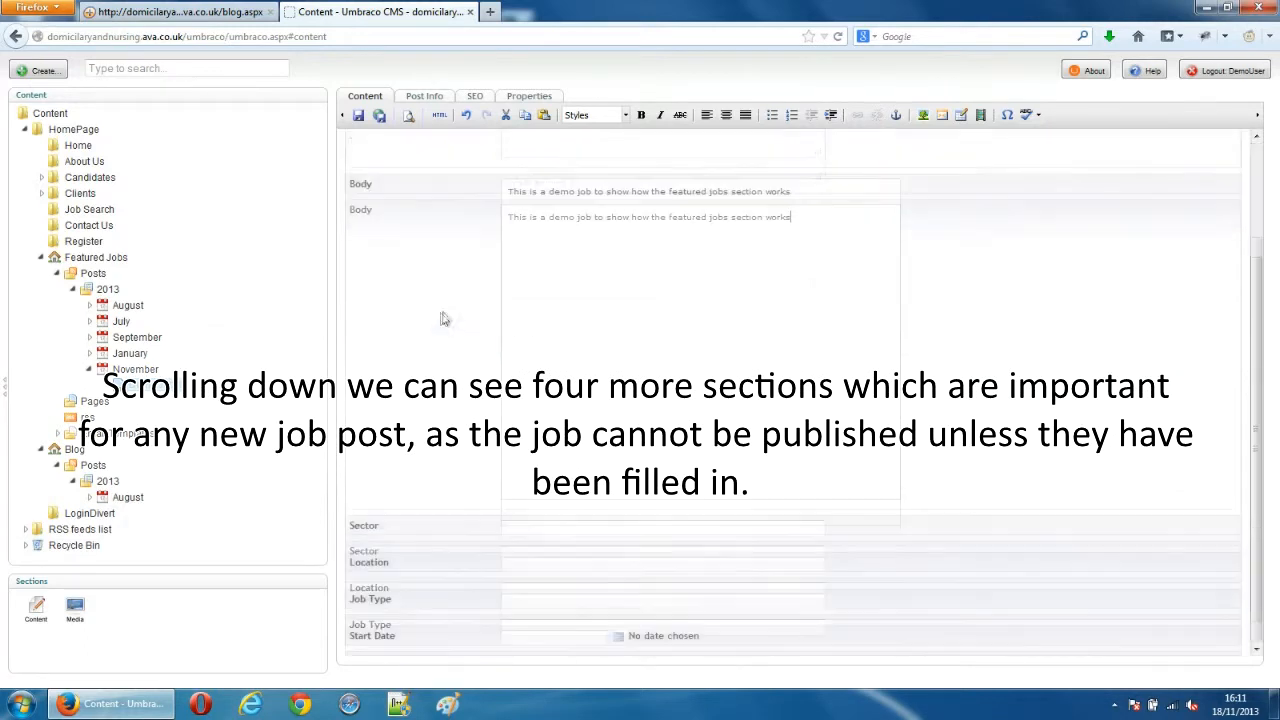
{"action": "left_click", "coordinate": [572, 527]}
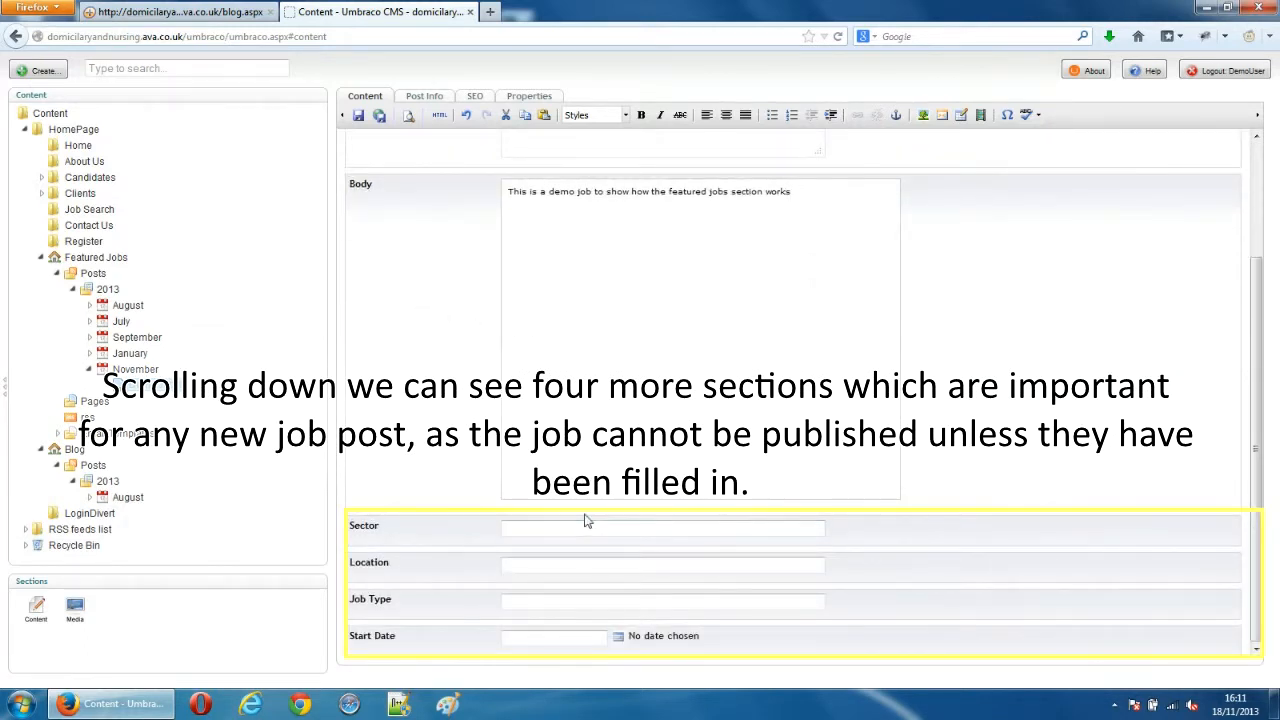
{"action": "type", "text": "Nursing"}
{"action": "left_click", "coordinate": [560, 564]}
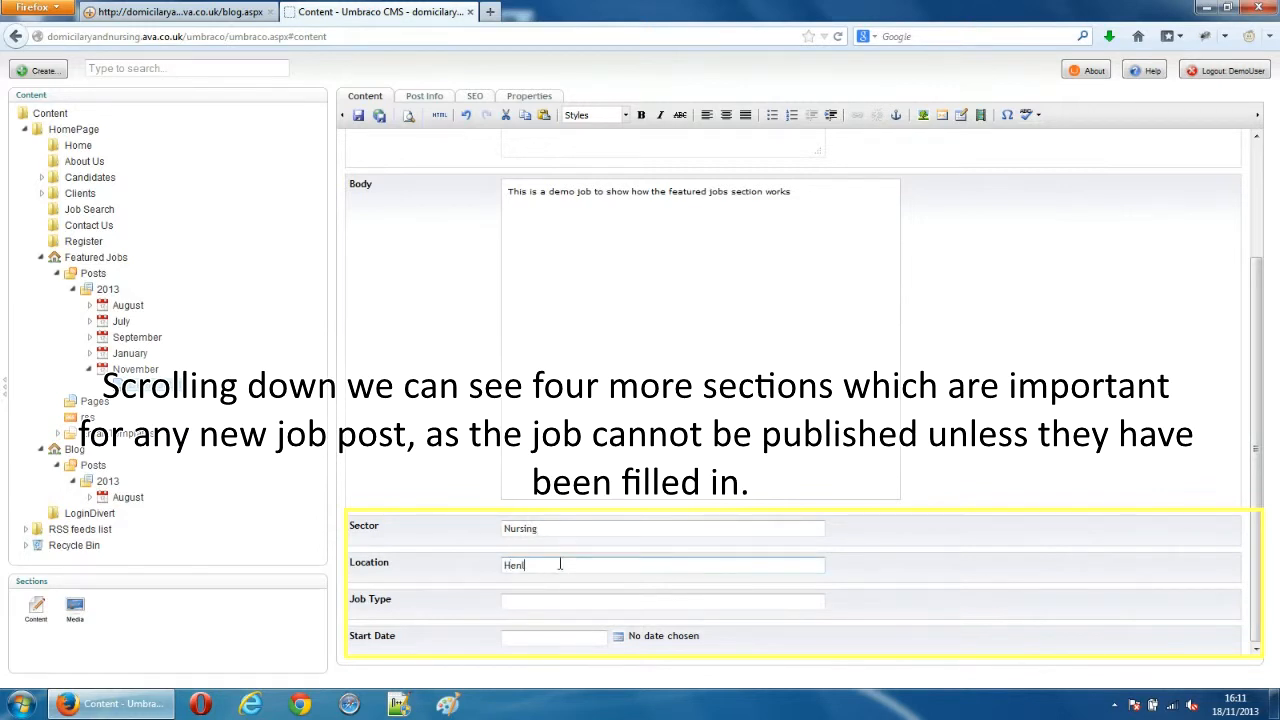
{"action": "type", "text": "Henley-on"}
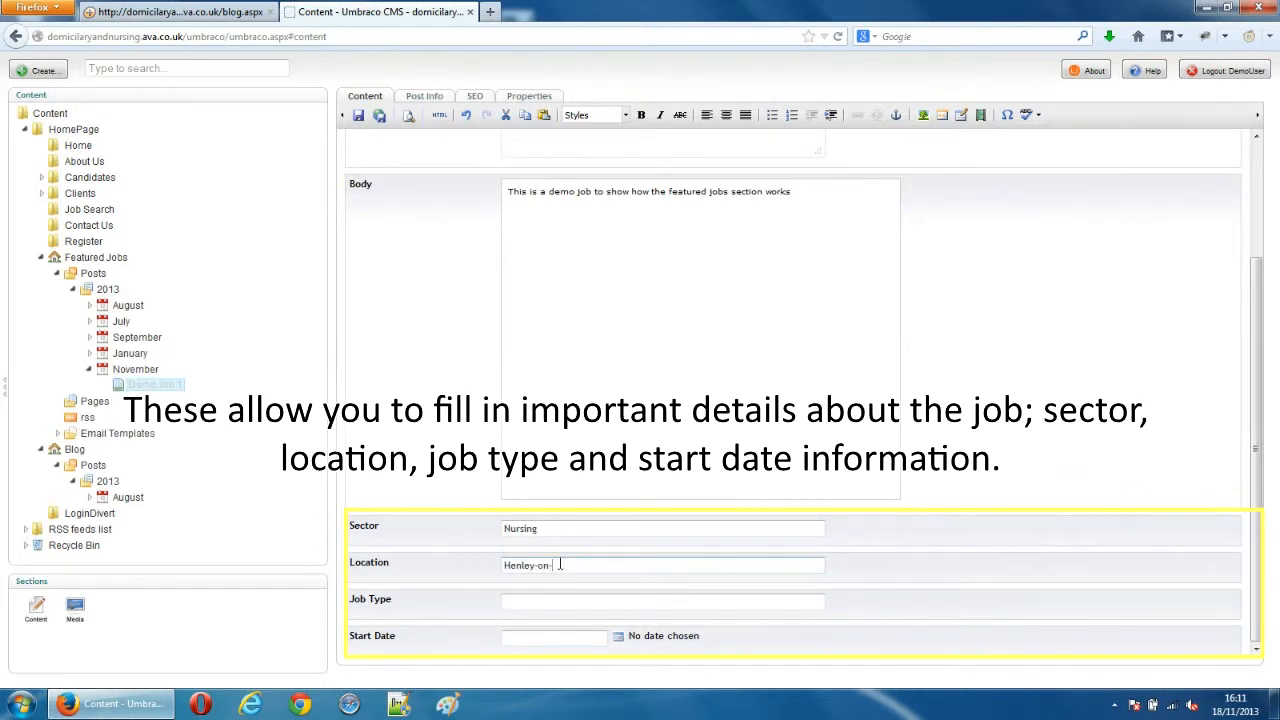
{"action": "left_click", "coordinate": [581, 598]}
{"action": "type", "text": "Nurse"}
{"action": "left_click", "coordinate": [575, 635]}
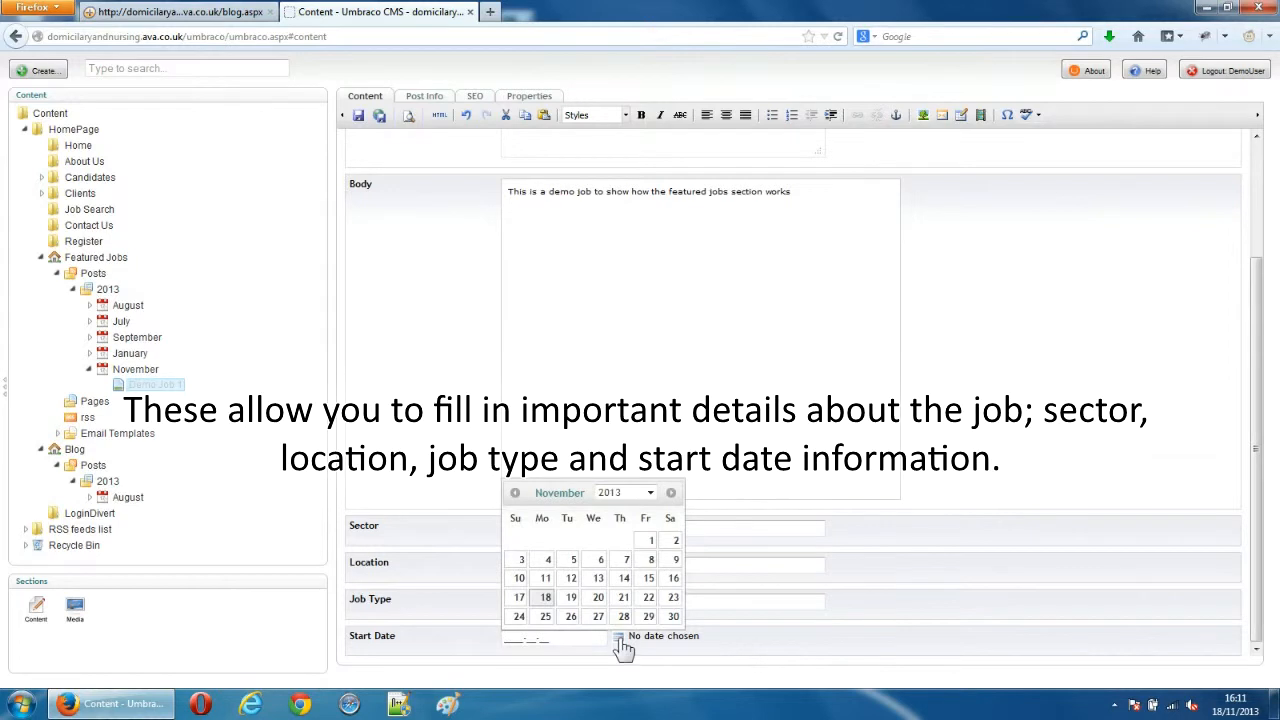
{"action": "left_click", "coordinate": [672, 617]}
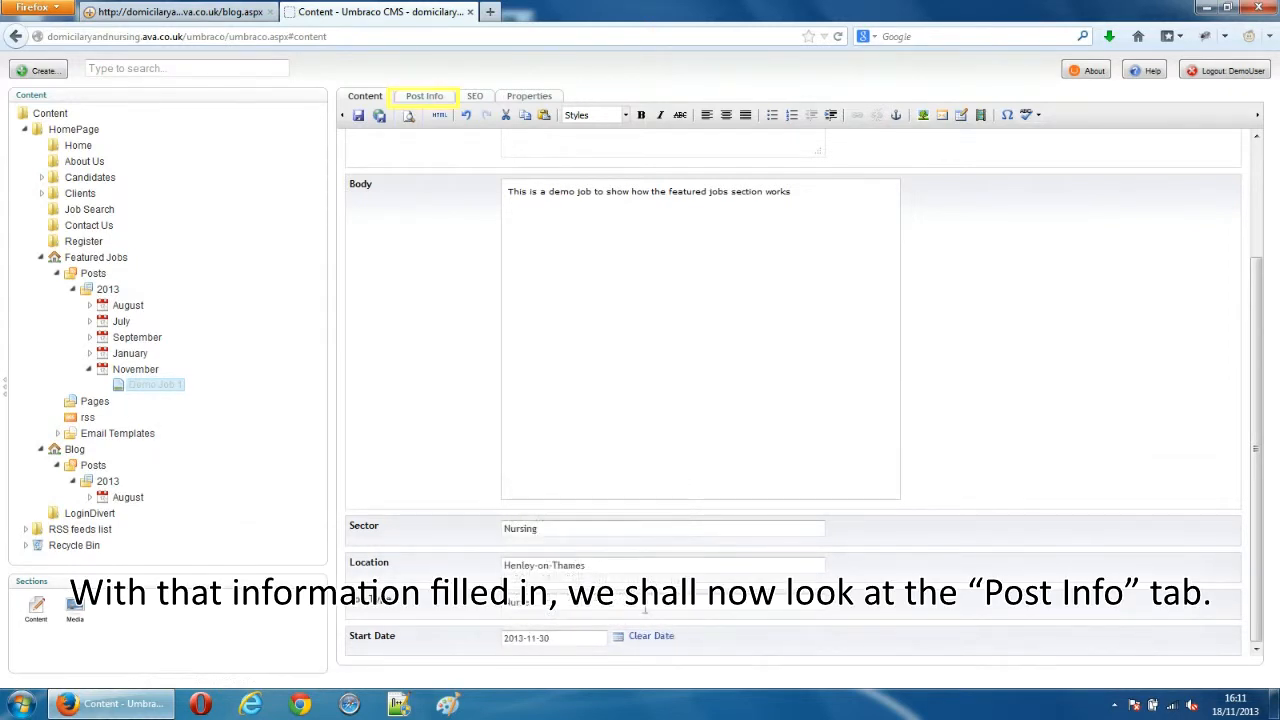
{"action": "scroll", "coordinate": [645, 578], "scroll_direction": "up", "scroll_amount": 3}
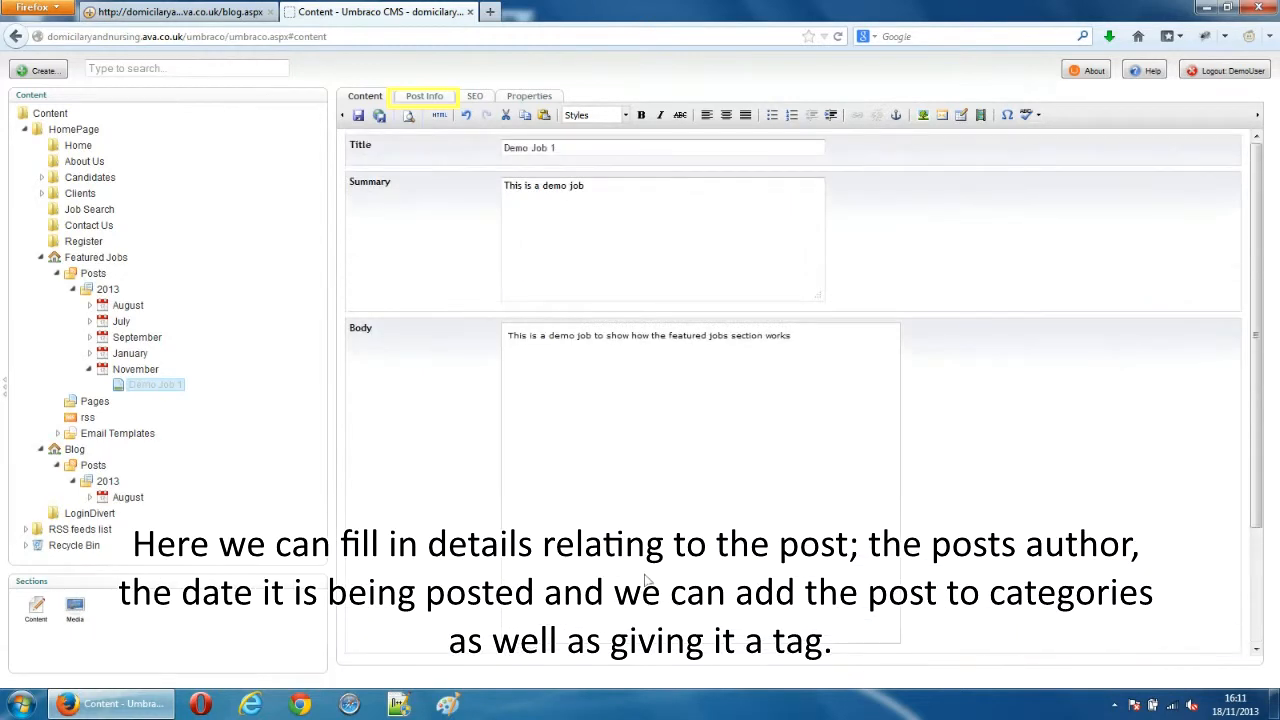
{"action": "left_click", "coordinate": [432, 100]}
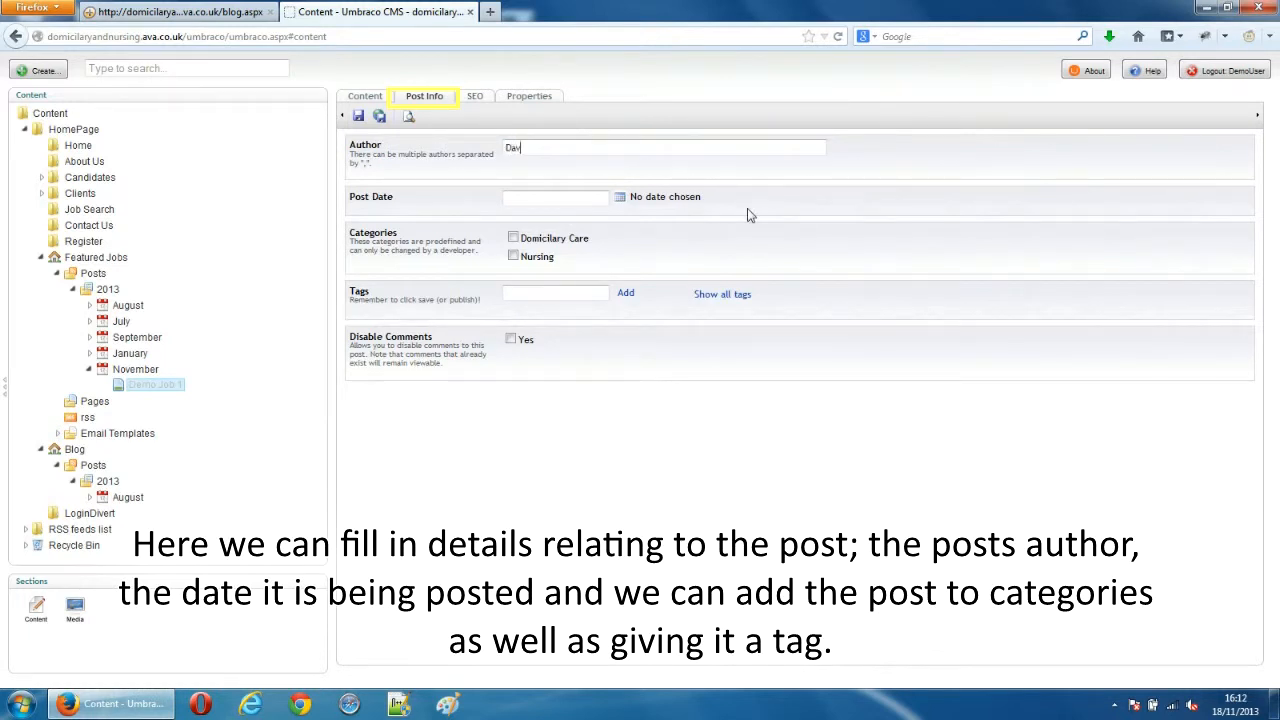
{"action": "left_click", "coordinate": [621, 198]}
{"action": "left_click", "coordinate": [534, 378]}
{"action": "left_click_drag", "start_coordinate": [707, 378], "coordinate": [707, 296]}
{"action": "left_click_drag", "start_coordinate": [747, 378], "coordinate": [743, 357]}
{"action": "left_click", "coordinate": [668, 383]}
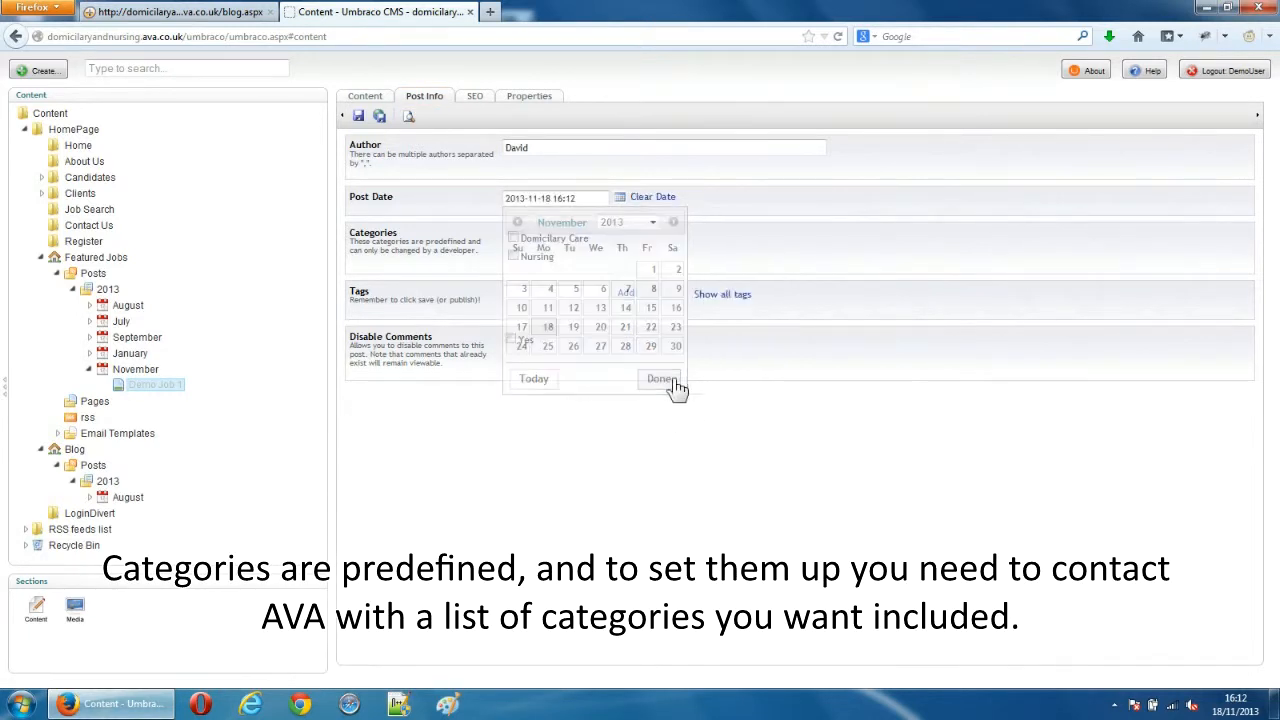
Step: Assign the job to the Nursing category, add the tag "Demo Job", and save and publish it
{"action": "left_click", "coordinate": [515, 258]}
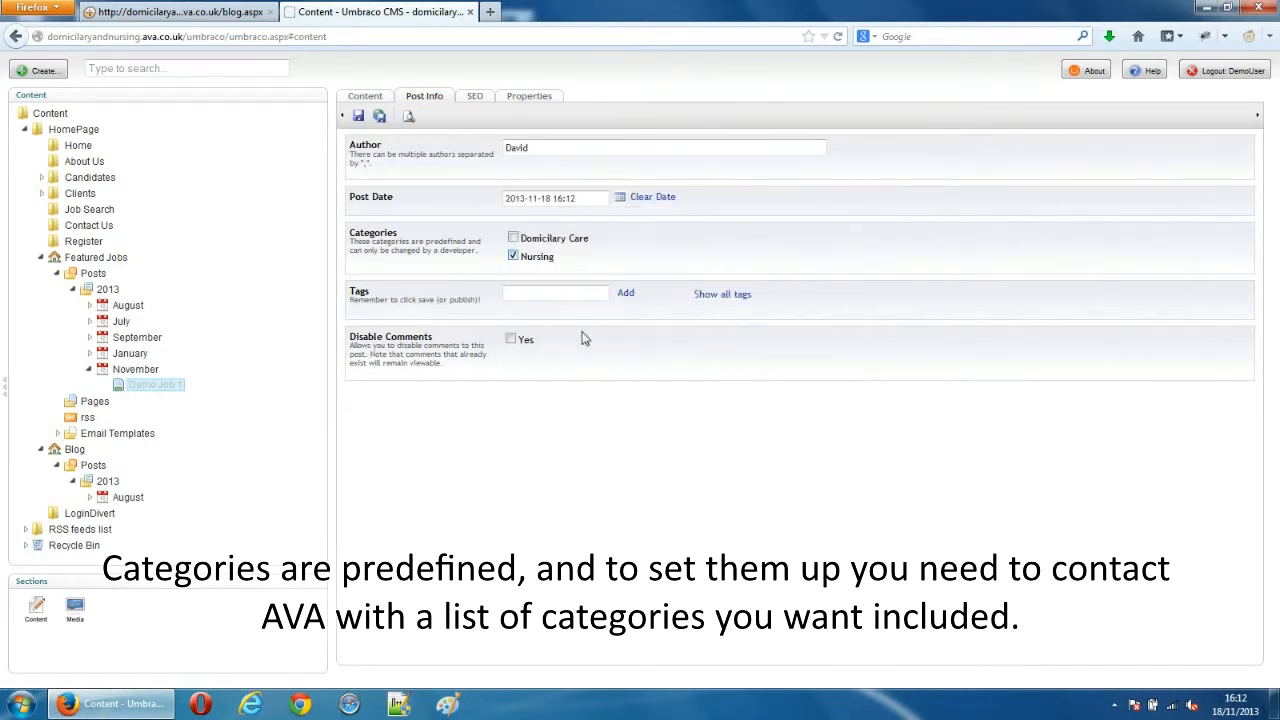
{"action": "left_click", "coordinate": [624, 293]}
{"action": "left_click", "coordinate": [381, 116]}
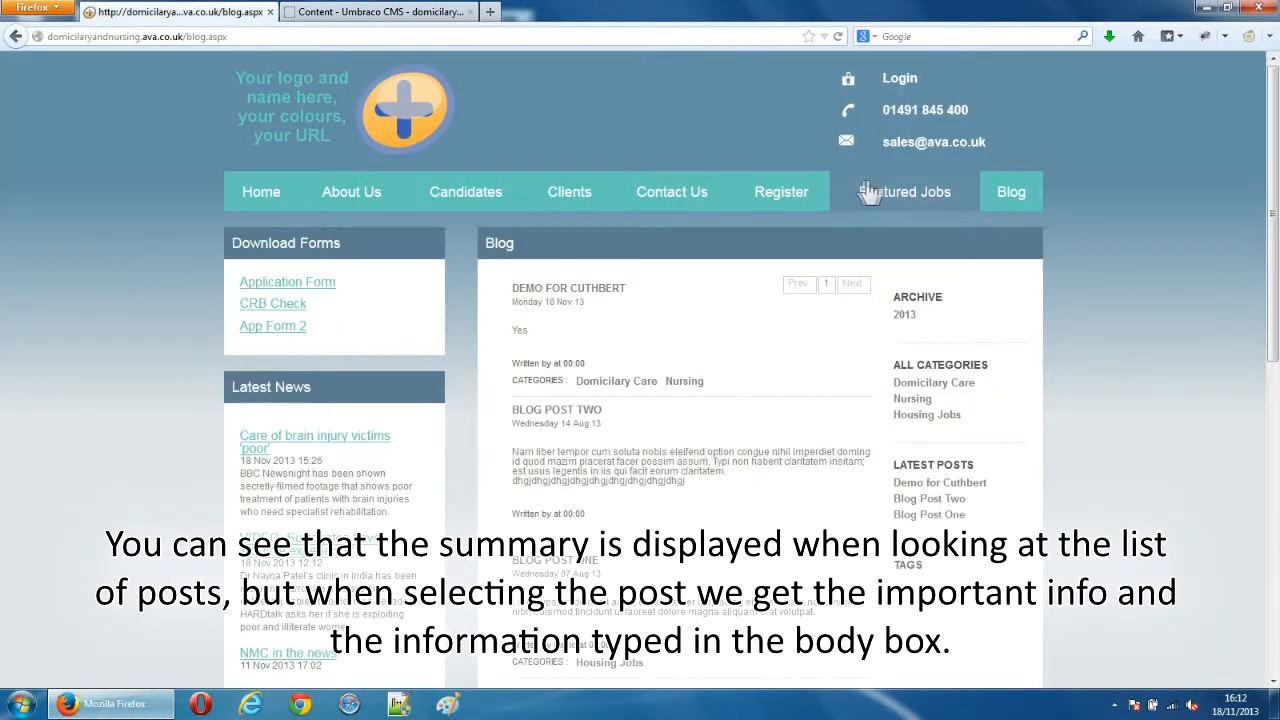
Step: On the live website, check Demo Job 1 in the Featured Jobs list, on its own page and in the page-end Featured Jobs section
{"action": "left_click", "coordinate": [870, 193]}
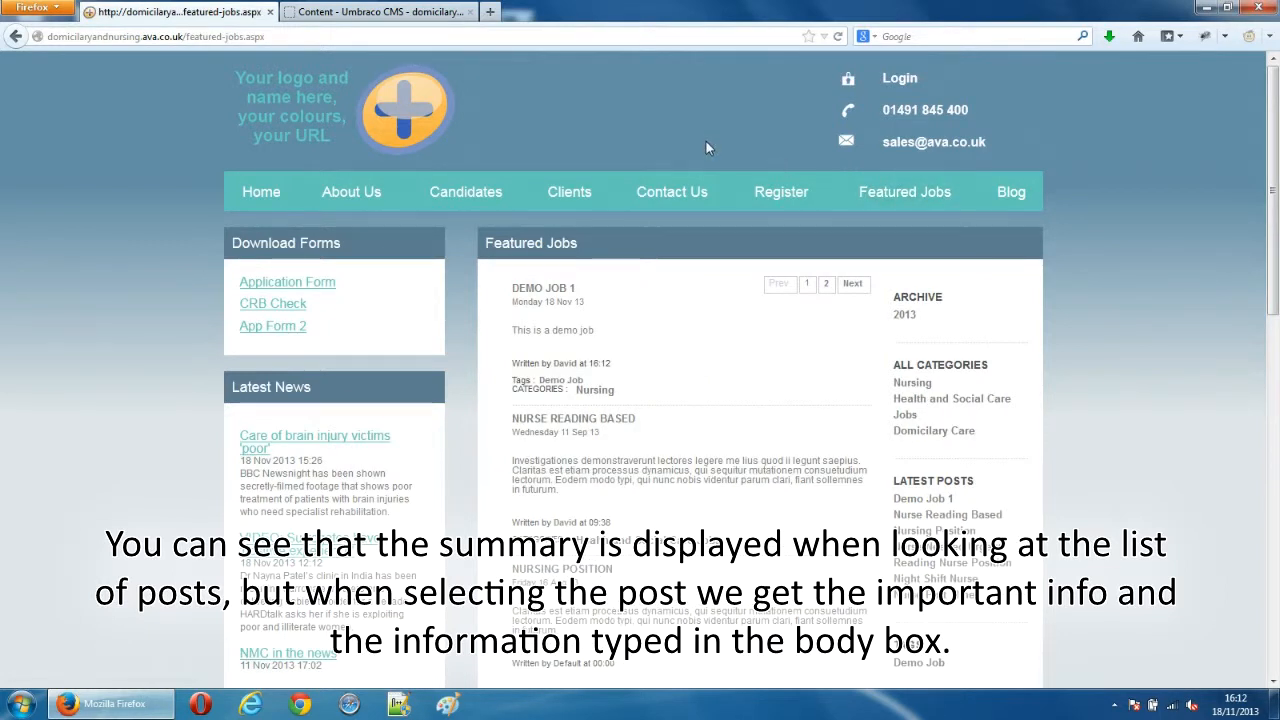
{"action": "scroll", "coordinate": [706, 142], "scroll_direction": "down", "scroll_amount": 3}
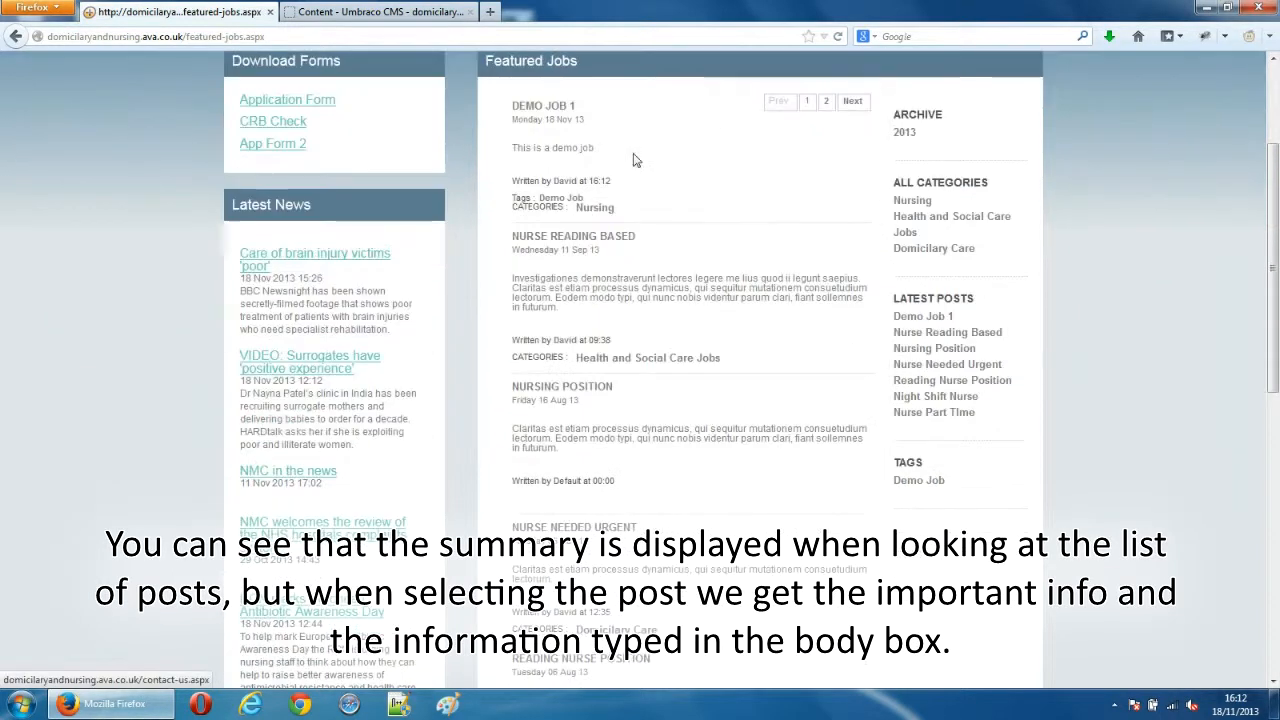
{"action": "left_click", "coordinate": [540, 110]}
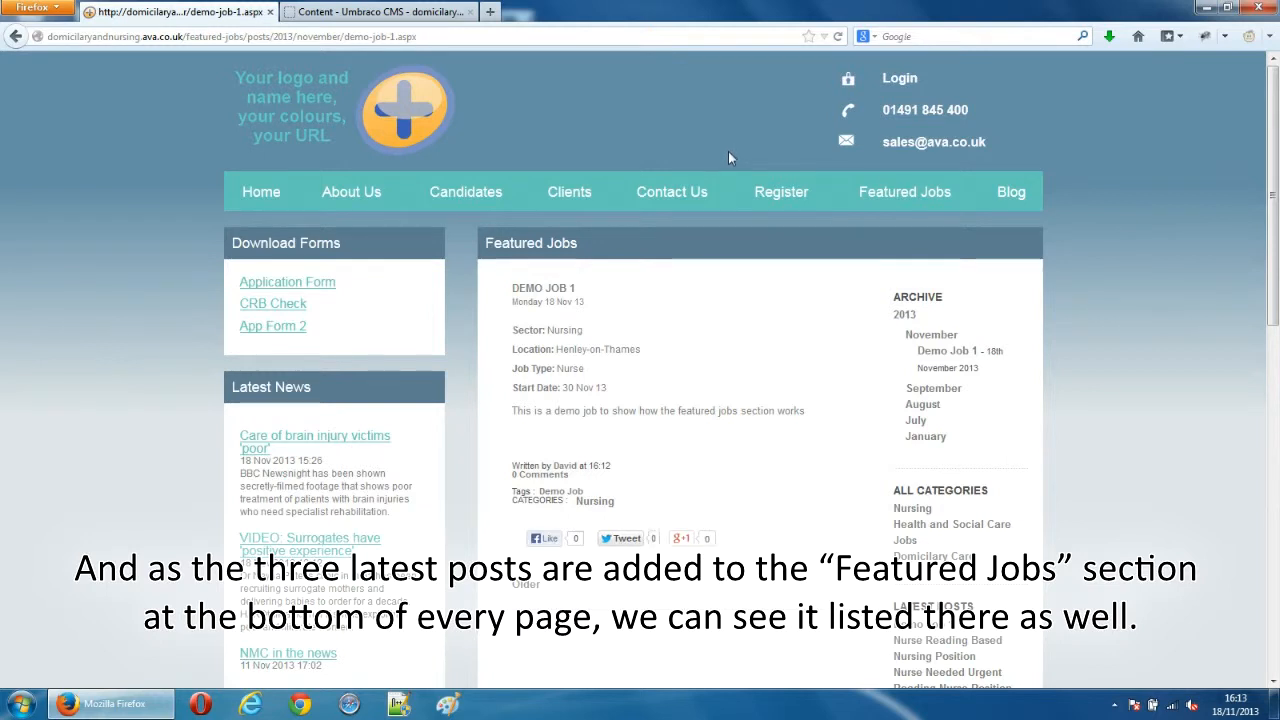
{"action": "scroll", "coordinate": [728, 151], "scroll_direction": "down", "scroll_amount": 3}
{"action": "scroll", "coordinate": [728, 163], "scroll_direction": "down", "scroll_amount": 10}
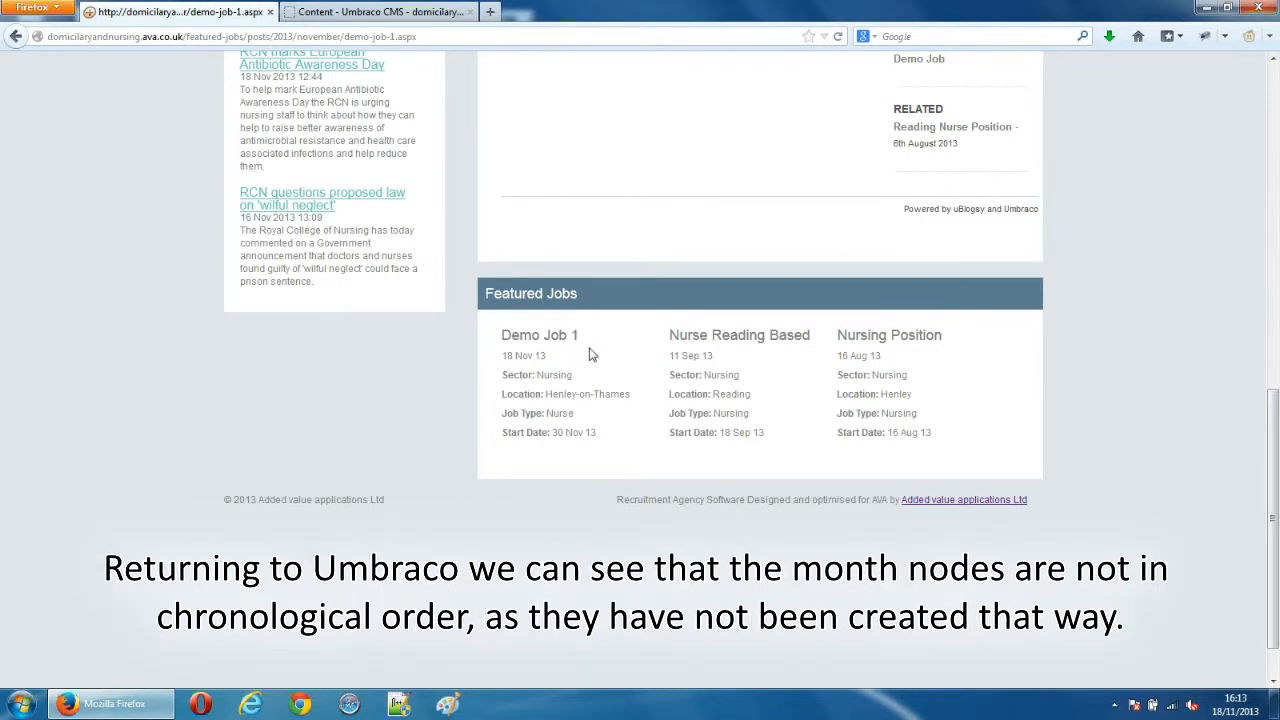
Step: Back in Umbraco, sort the month folders under Featured Jobs' 2013 folder as November, September, August, July, January and save the order
{"action": "left_click", "coordinate": [305, 10]}
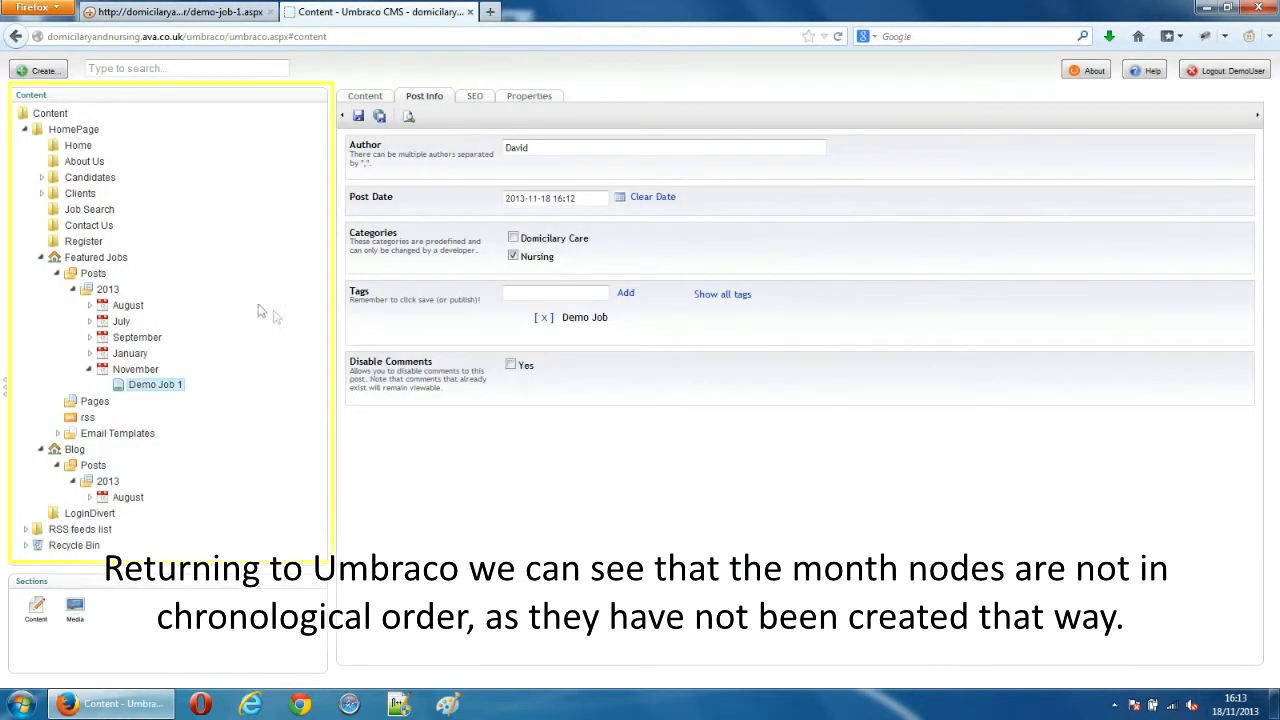
{"action": "right_click", "coordinate": [115, 294]}
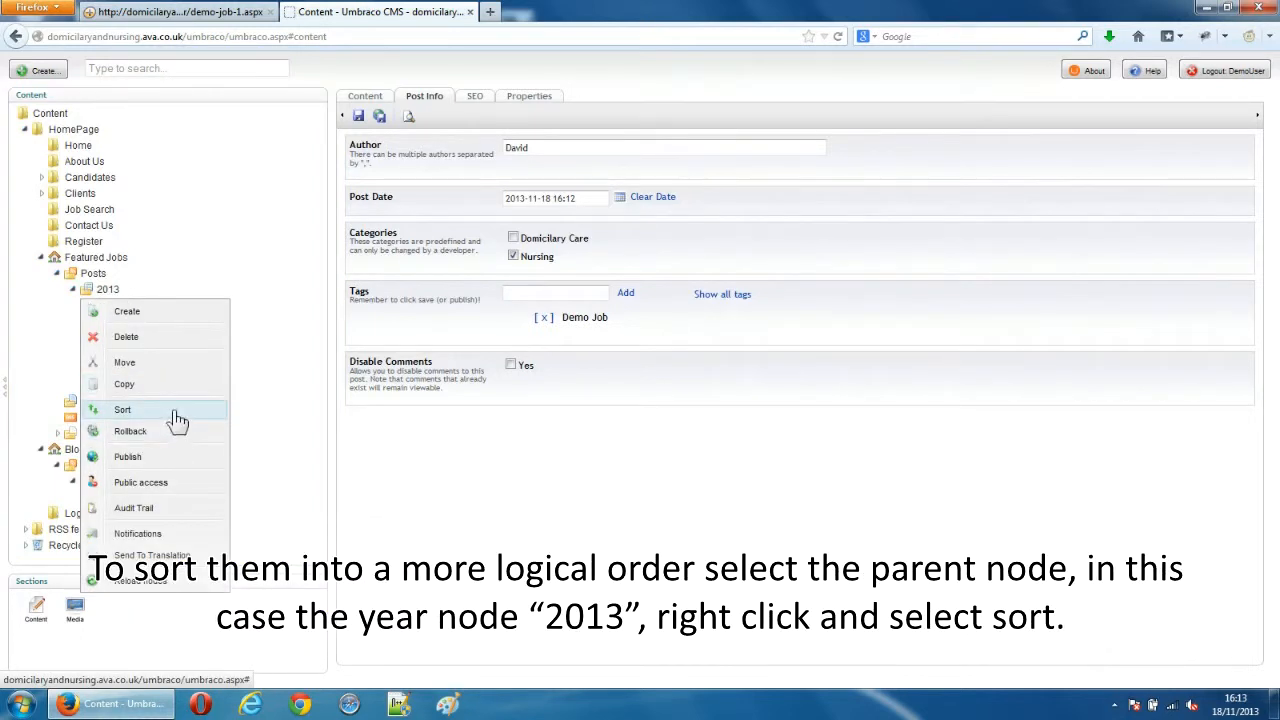
{"action": "left_click", "coordinate": [174, 412]}
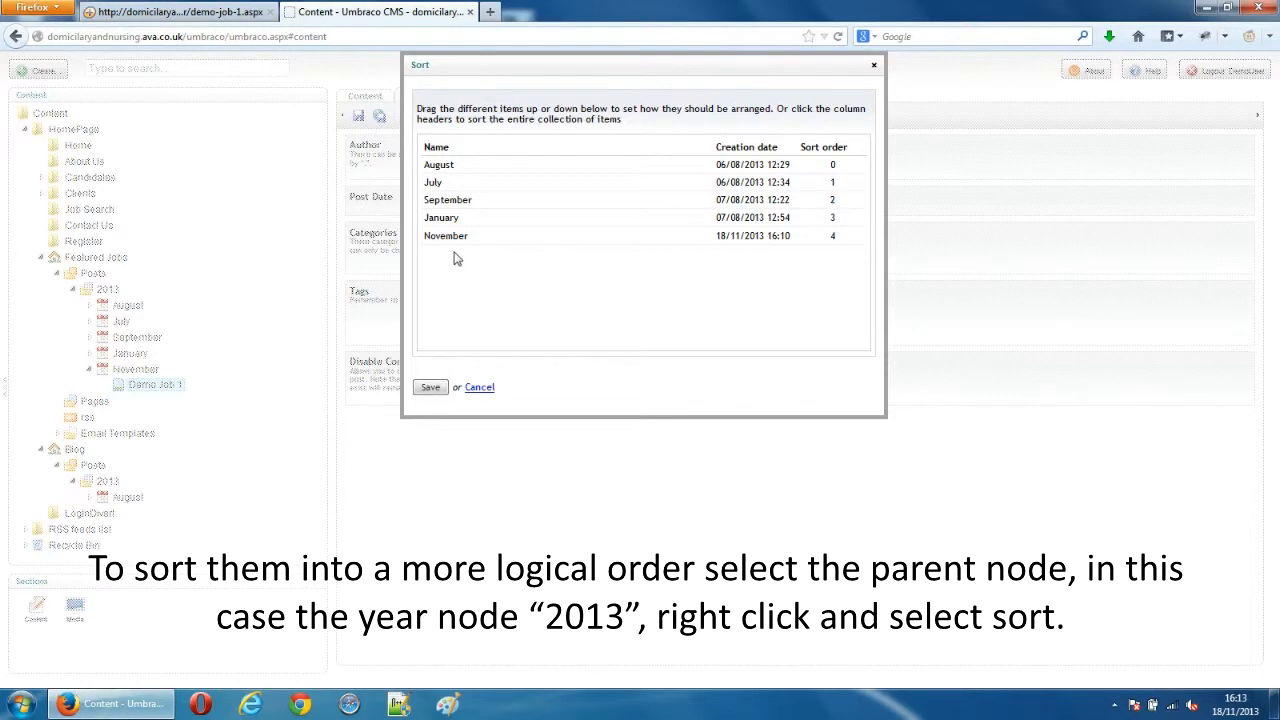
{"action": "left_click_drag", "start_coordinate": [450, 235], "coordinate": [457, 164]}
{"action": "left_click_drag", "start_coordinate": [458, 215], "coordinate": [456, 181]}
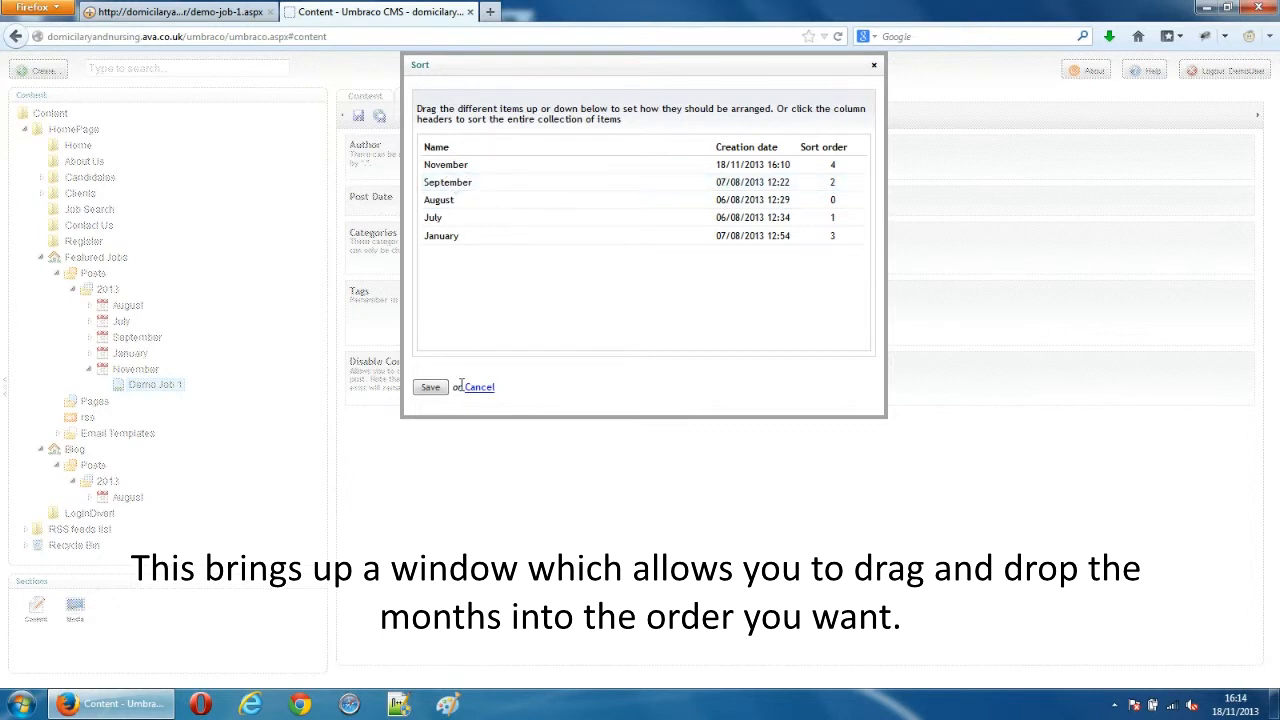
{"action": "left_click", "coordinate": [430, 388]}
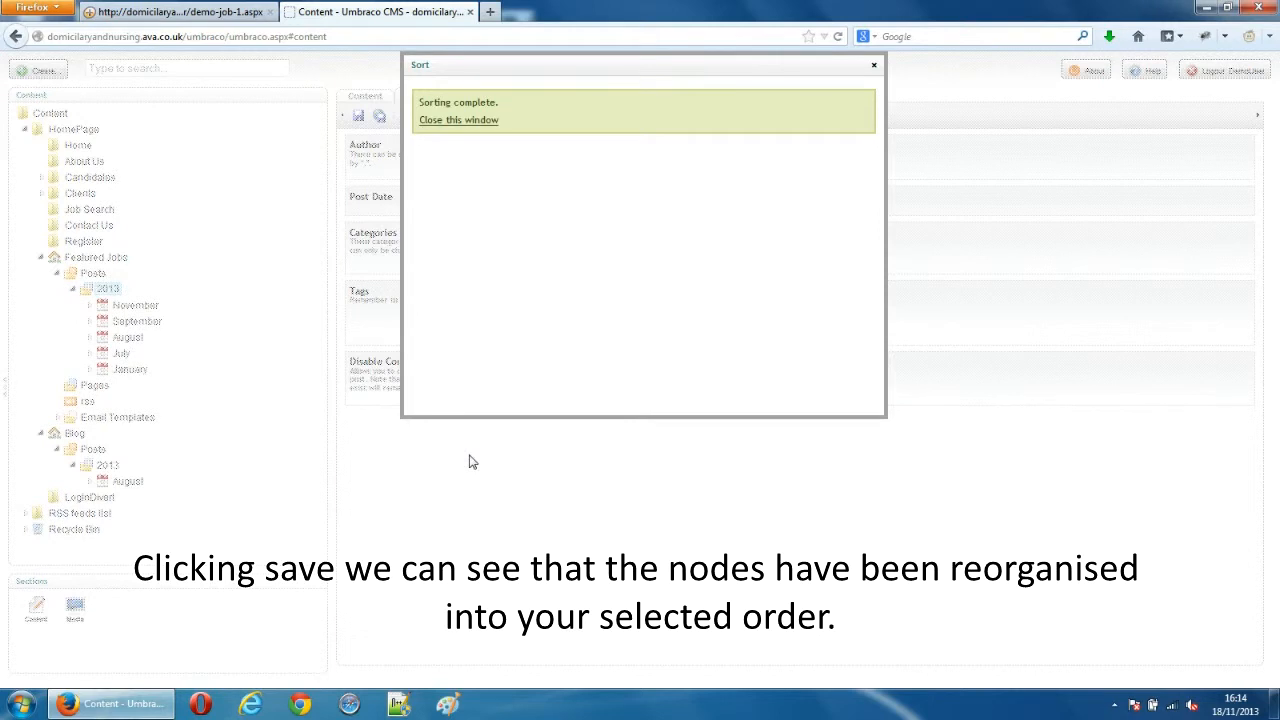
{"action": "left_click", "coordinate": [463, 122]}
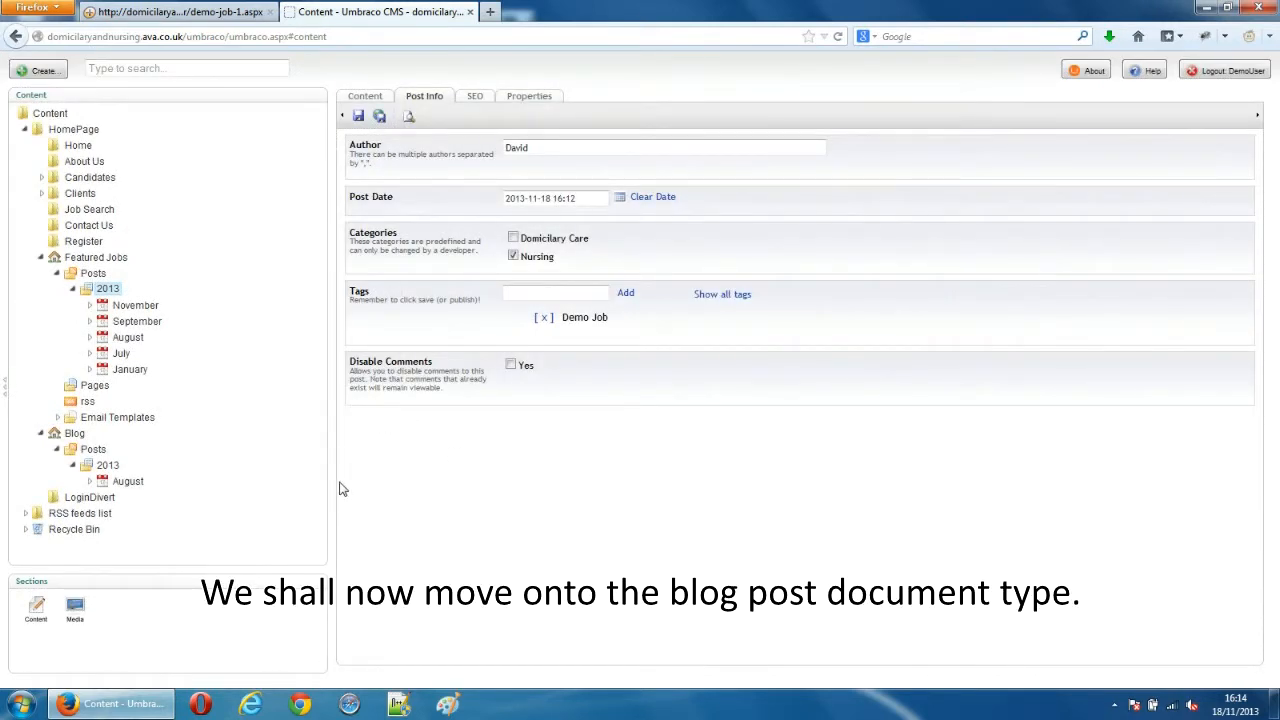
Step: Create a uBlogsy - Blog Post named "Demo Blog Post 1" in the August folder under Blog's 2013 posts
{"action": "left_click", "coordinate": [41, 258]}
{"action": "left_click", "coordinate": [126, 324]}
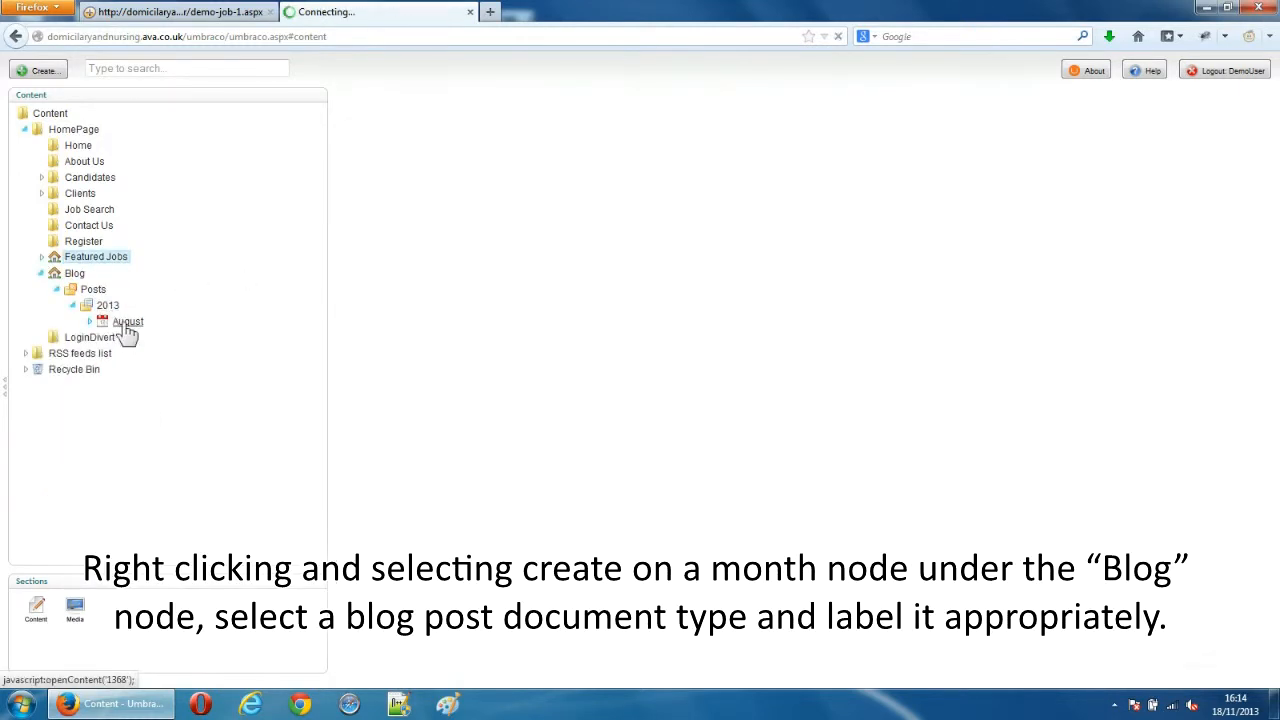
{"action": "right_click", "coordinate": [139, 331]}
{"action": "left_click", "coordinate": [150, 340]}
{"action": "left_click", "coordinate": [528, 118]}
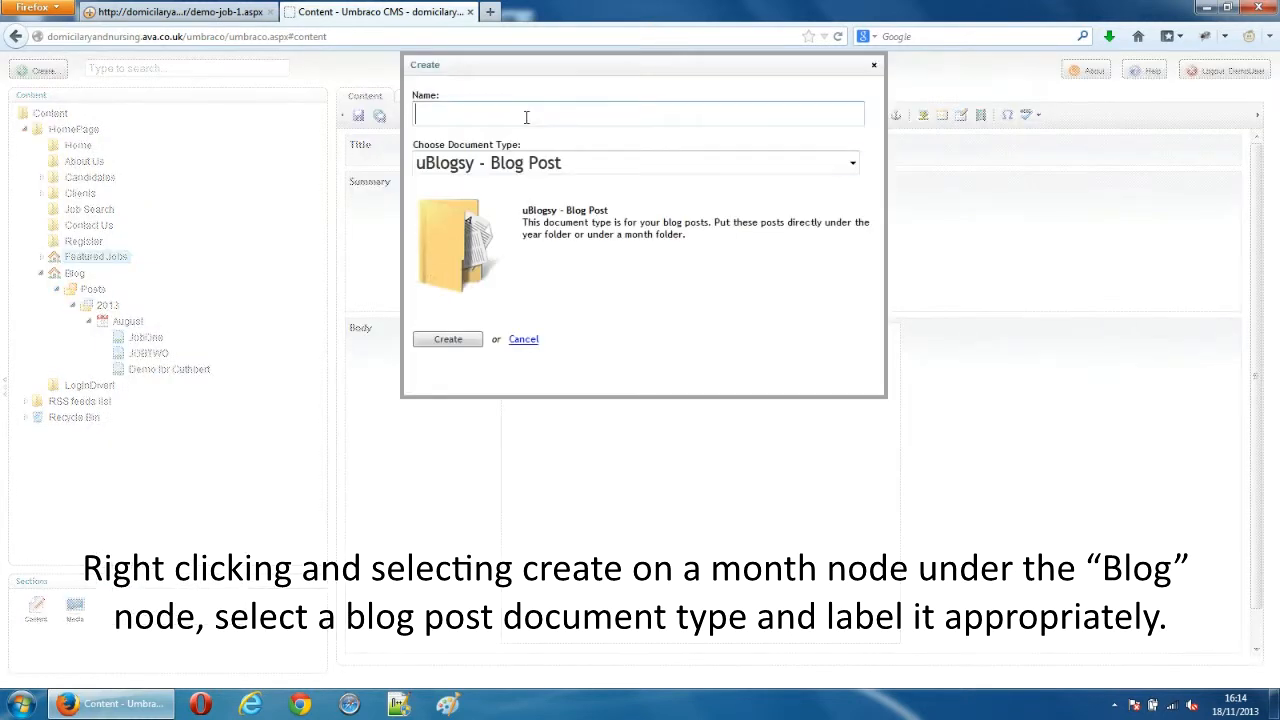
{"action": "type", "text": "Demo Blog Post 1"}
{"action": "left_click", "coordinate": [440, 340]}
Step: Set the blog post's title to "Demo Blog Post 1" and its summary to "This is a demo blog post"
{"action": "left_click", "coordinate": [532, 147]}
{"action": "type", "text": "Demo Blog Post 1"}
{"action": "left_click", "coordinate": [573, 193]}
{"action": "type", "text": "This is a demo blog post"}
Step: Enter the body text "This is a demo blog post to demonstrate the blog features" and try to save and publish the post
{"action": "left_click", "coordinate": [735, 355]}
{"action": "type", "text": "This is a demo"}
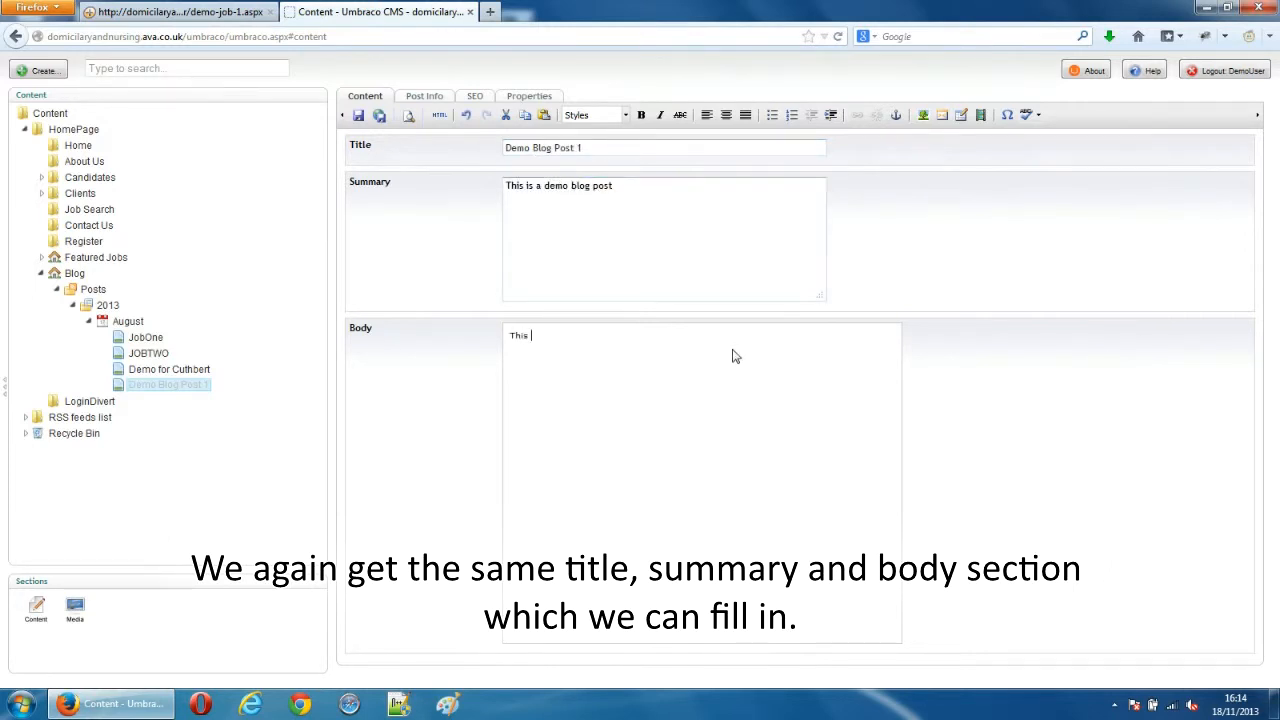
{"action": "type", "text": " blog post to demonstrate the blog features"}
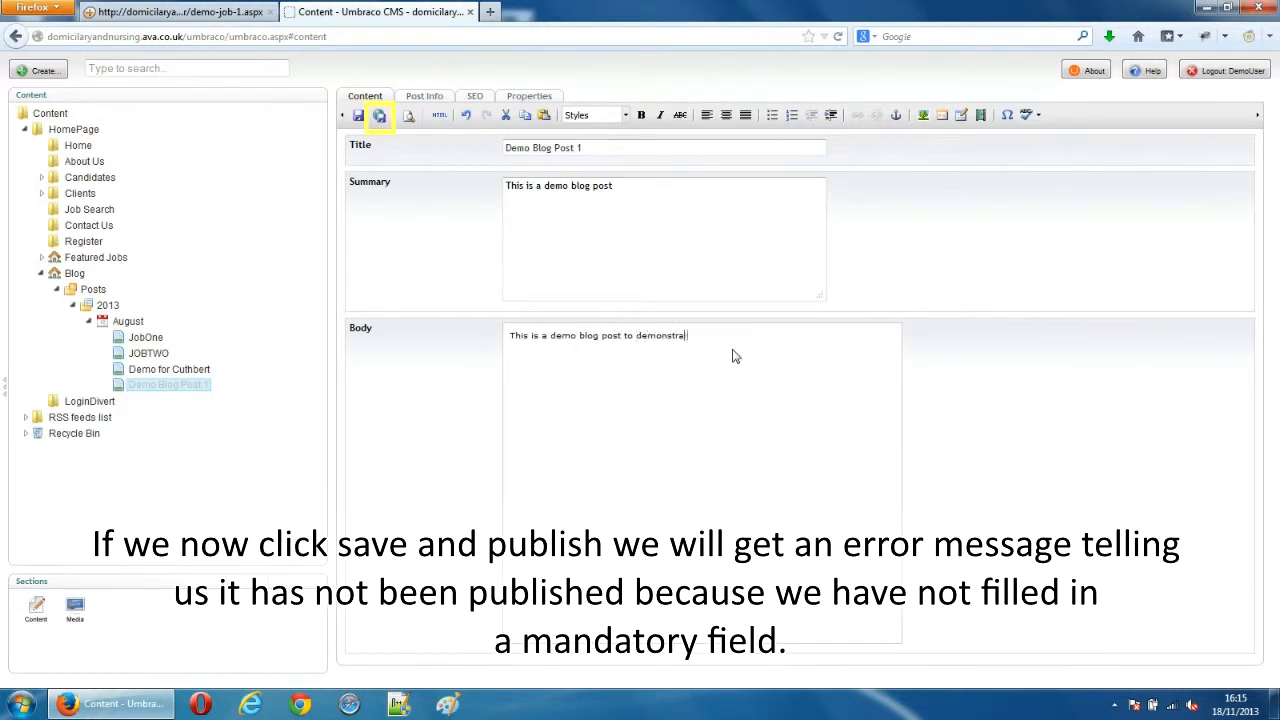
{"action": "left_click", "coordinate": [379, 116]}
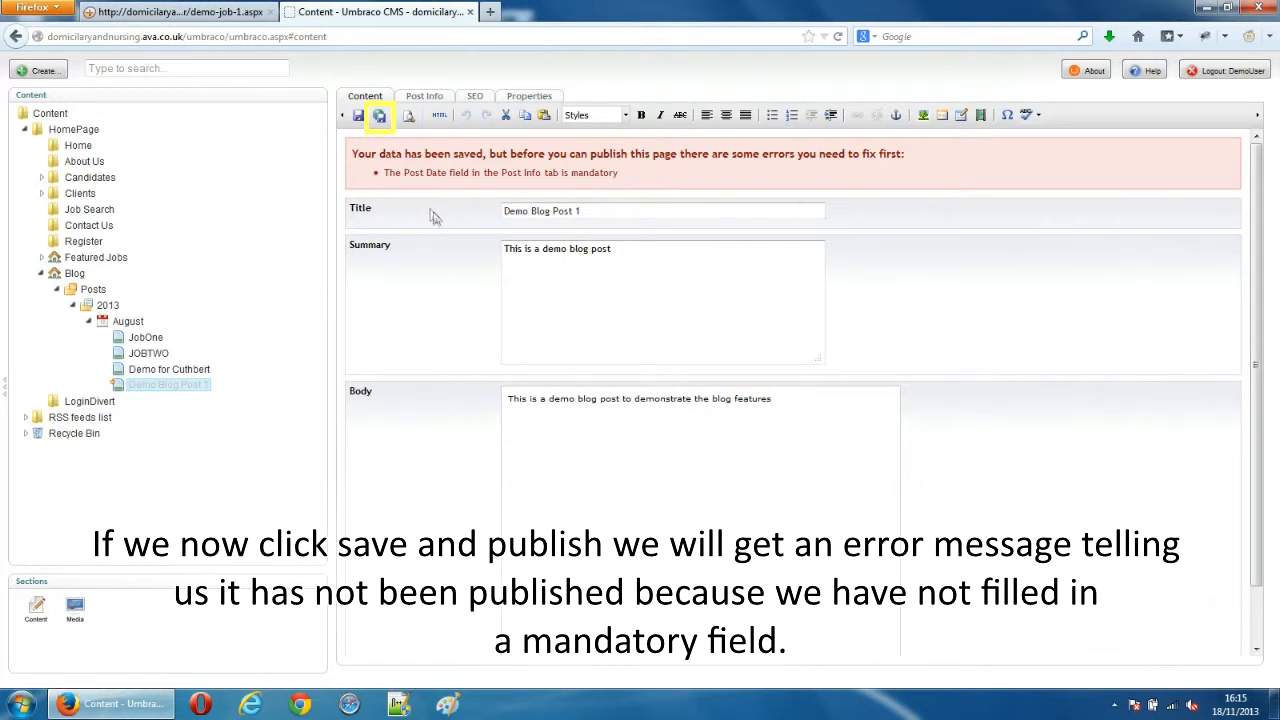
{"action": "left_click", "coordinate": [424, 96]}
{"action": "left_click", "coordinate": [506, 213]}
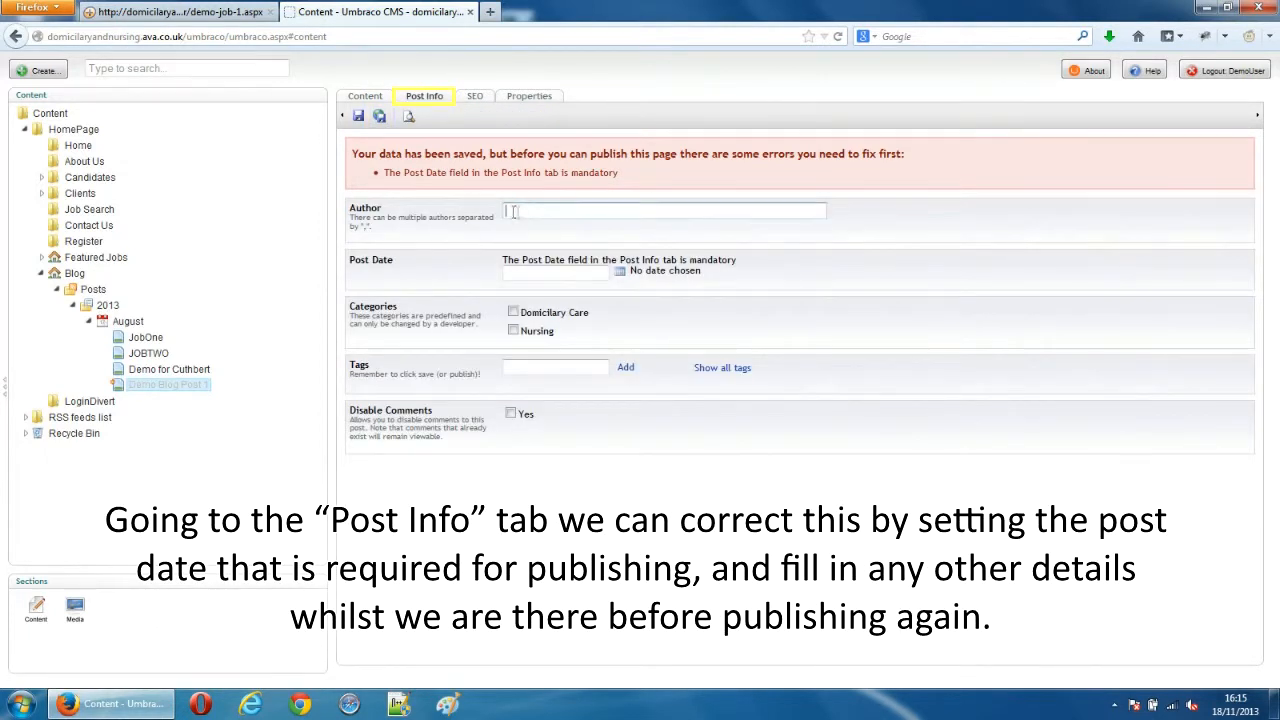
{"action": "type", "text": "David"}
{"action": "left_click", "coordinate": [620, 271]}
{"action": "left_click_drag", "start_coordinate": [712, 450], "coordinate": [749, 428]}
{"action": "left_click", "coordinate": [659, 453]}
{"action": "left_click", "coordinate": [380, 117]}
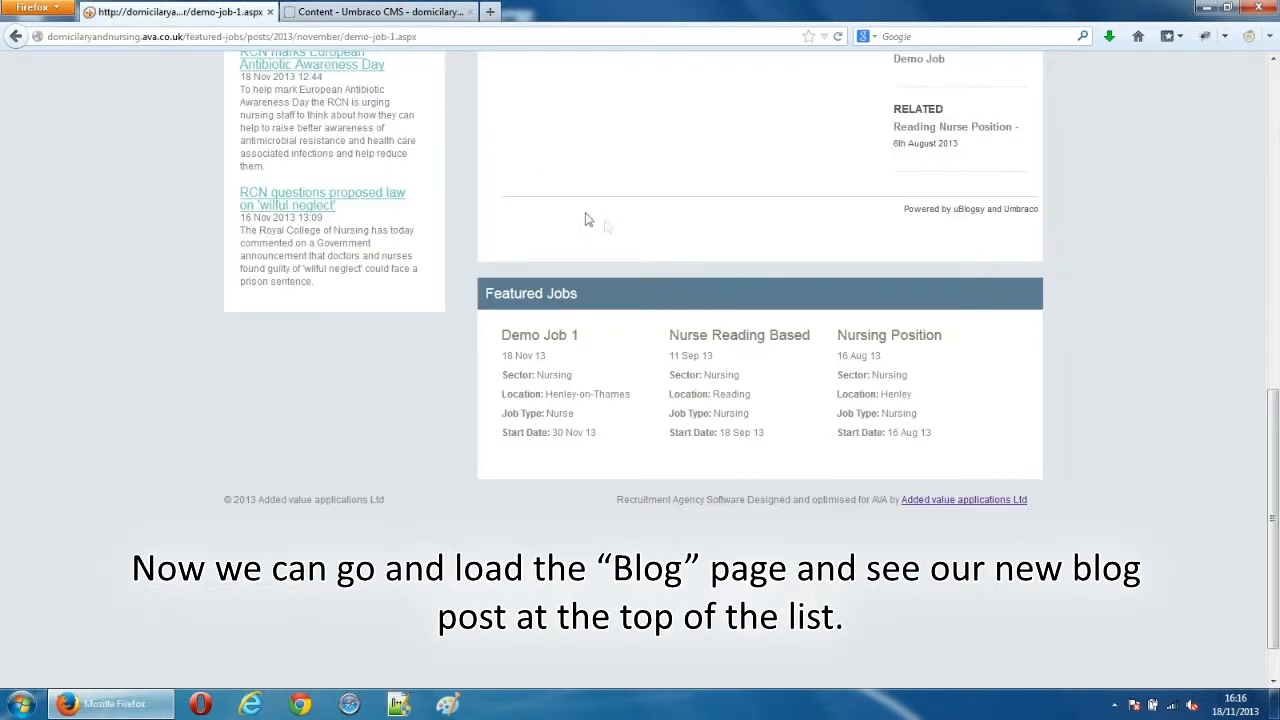
Step: On the live website, check Demo Blog Post 1 in the Blog list and on its own page
{"action": "scroll", "coordinate": [605, 227], "scroll_direction": "up", "scroll_amount": 10}
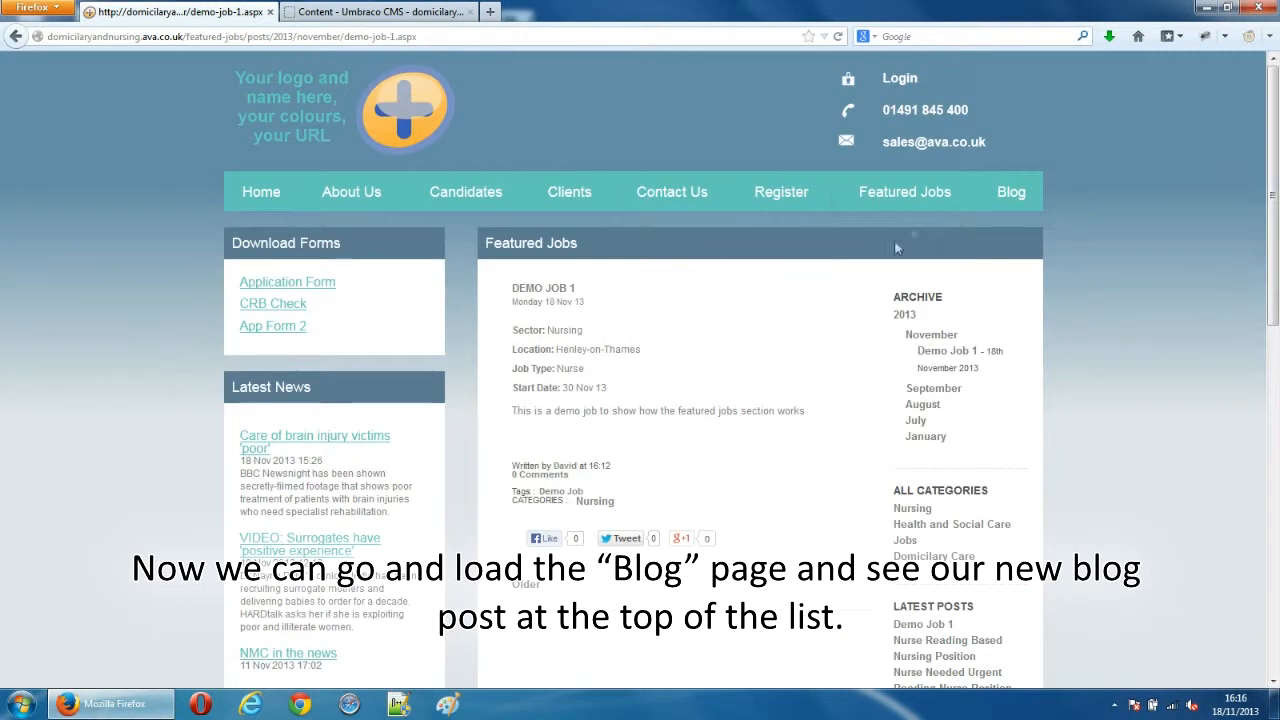
{"action": "left_click", "coordinate": [1011, 195]}
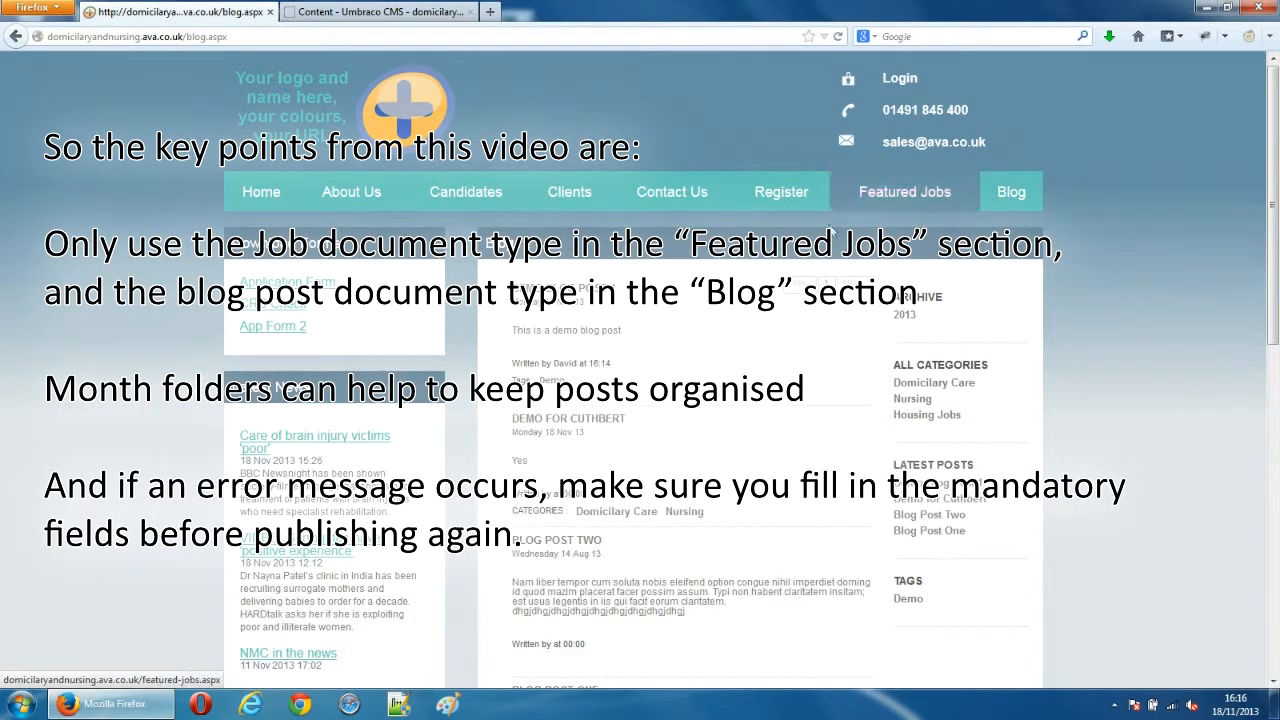
{"action": "left_click", "coordinate": [611, 301]}
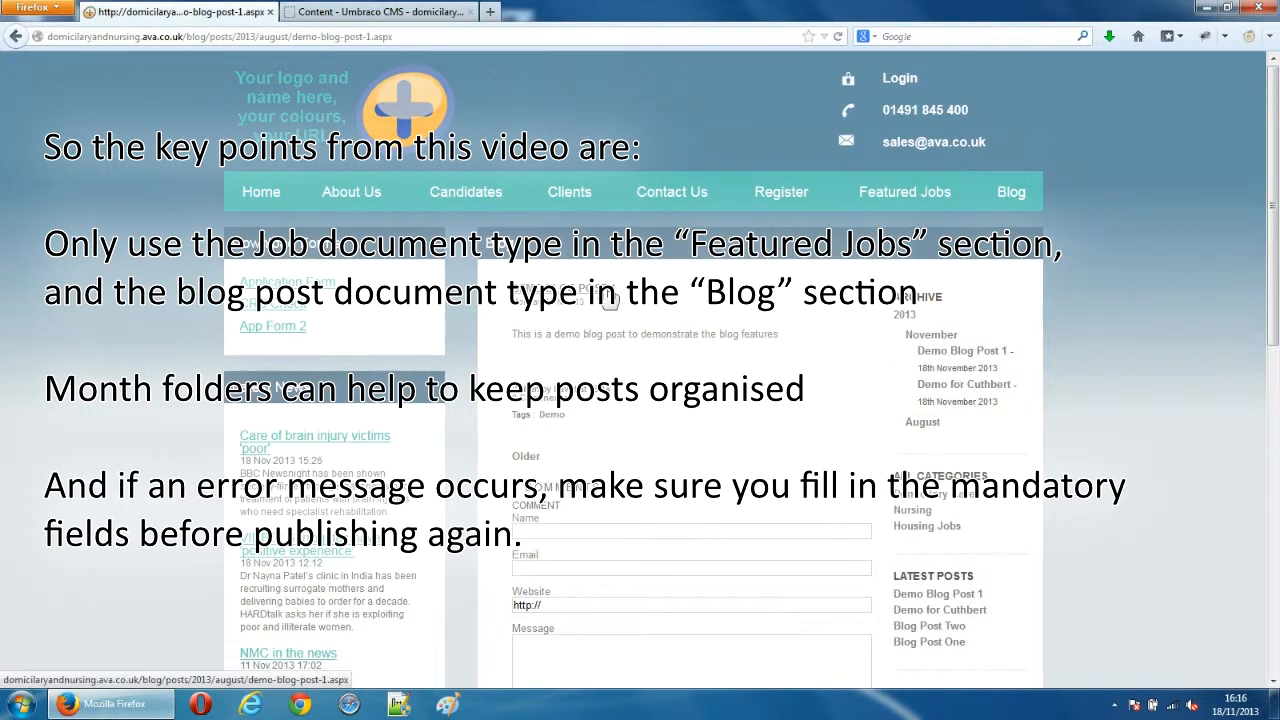